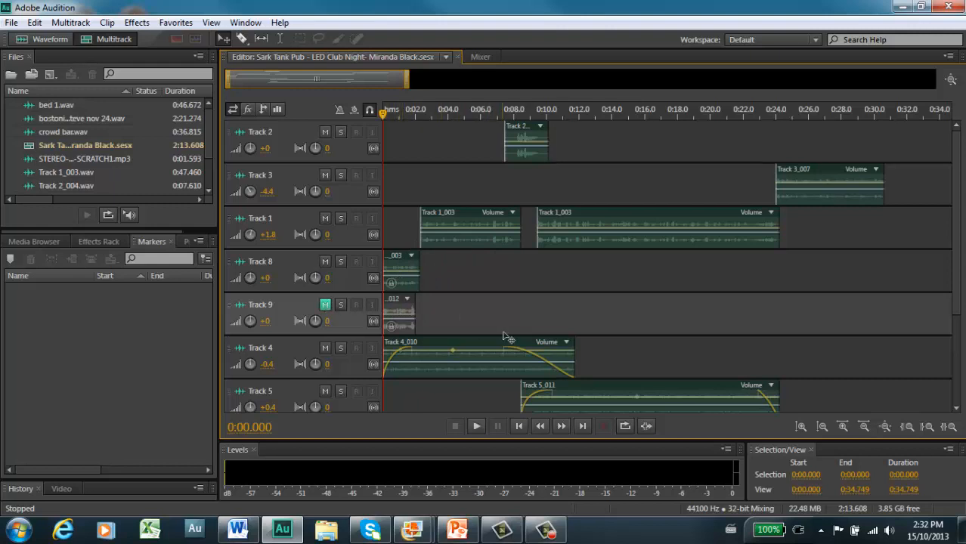
- Look over the session's tracks, play the mix through to about 0:32, and return the playhead to the start
{"action": "scroll", "coordinate": [495, 332], "scroll_direction": "down", "scroll_amount": 4}
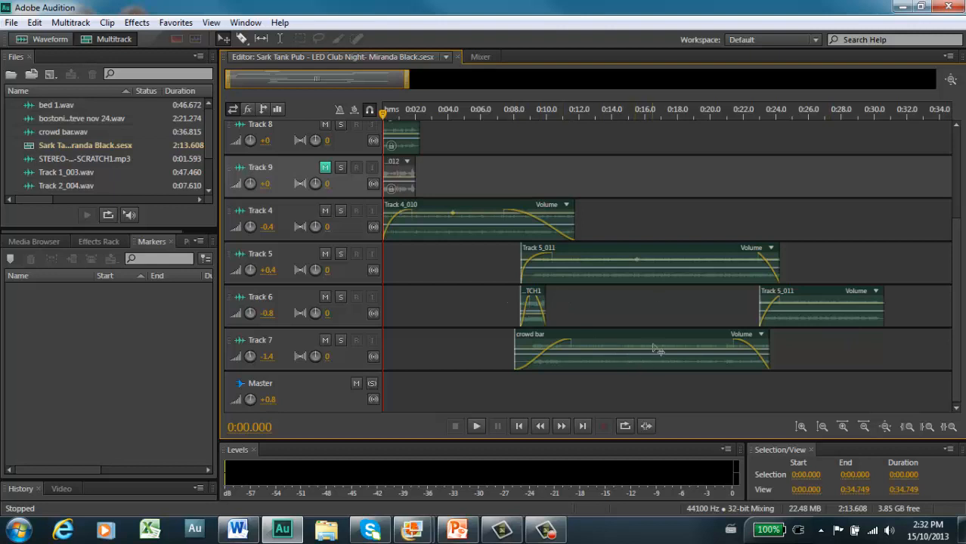
{"action": "scroll", "coordinate": [651, 341], "scroll_direction": "up", "scroll_amount": 3}
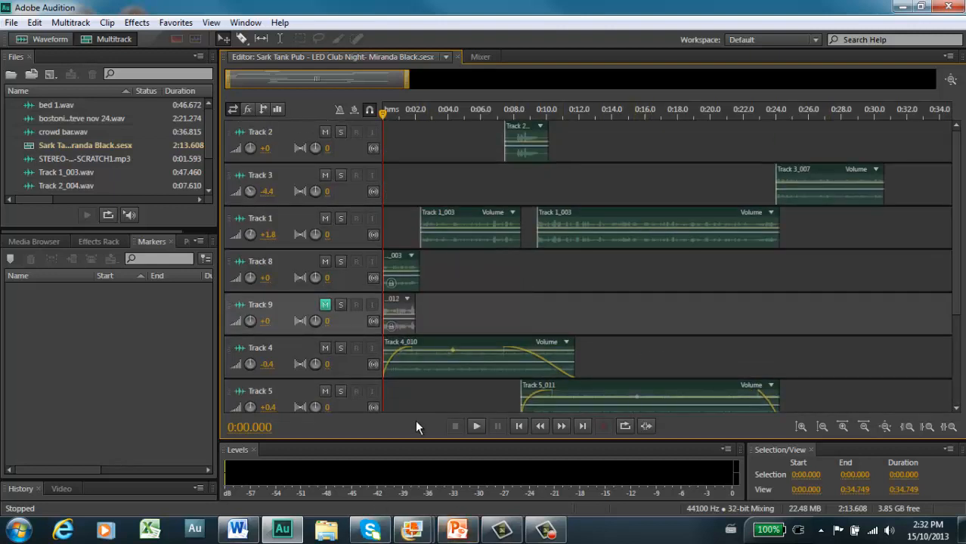
{"action": "left_click", "coordinate": [475, 426]}
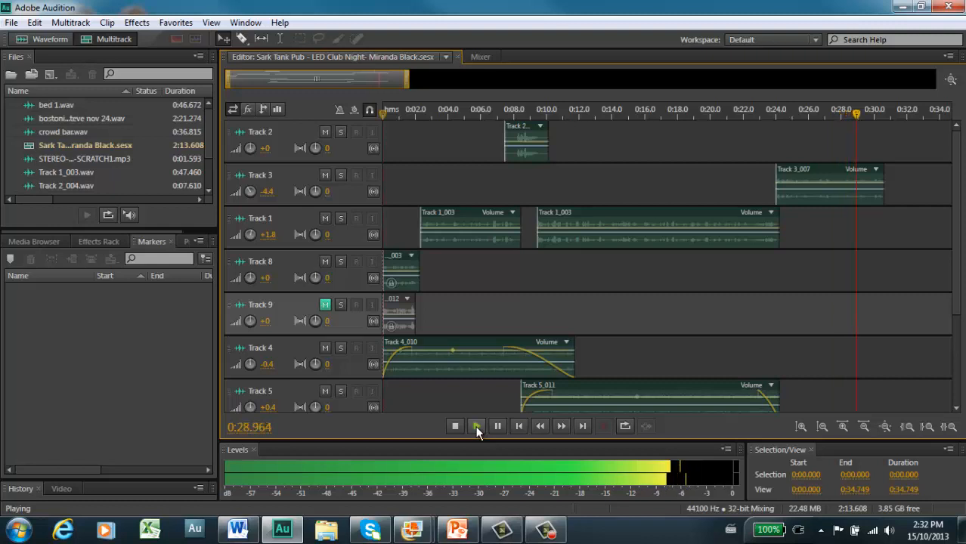
{"action": "left_click", "coordinate": [475, 426]}
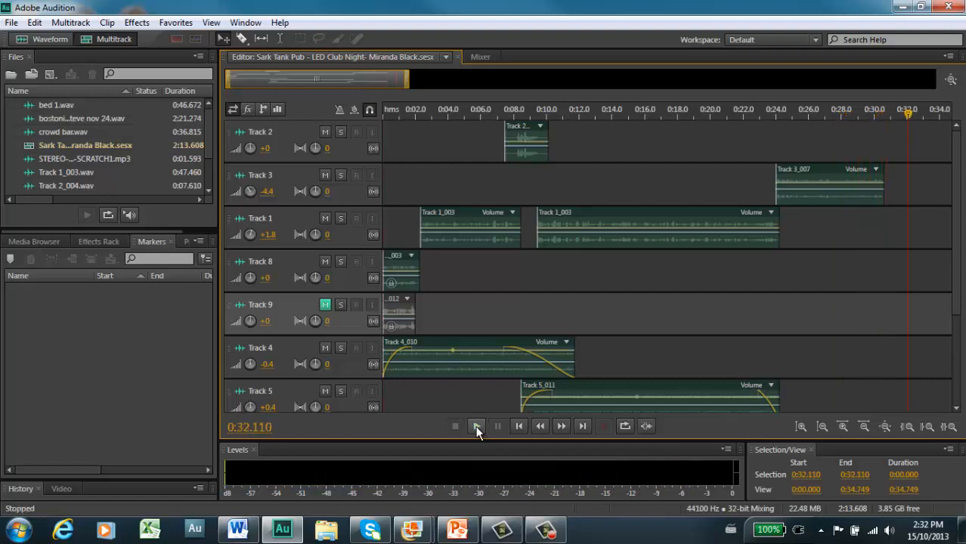
{"action": "left_click_drag", "start_coordinate": [909, 115], "coordinate": [382, 132]}
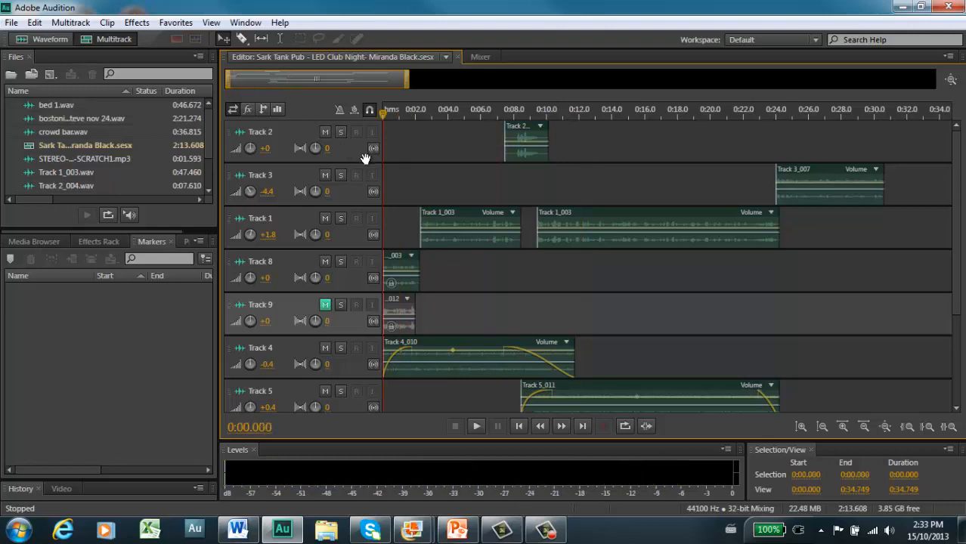
- Show the mixer and inspect the Graphic Equalizer settings on Track 9
{"action": "left_click", "coordinate": [480, 57]}
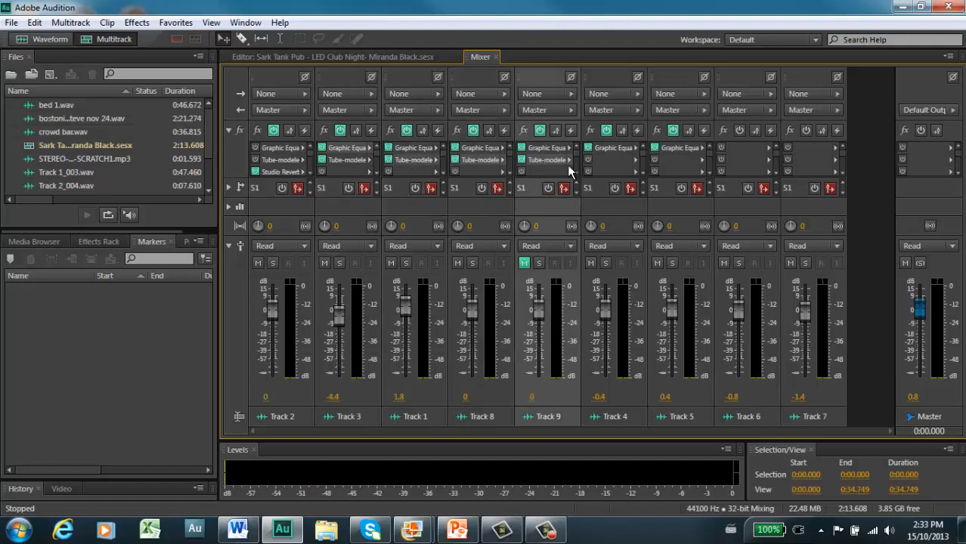
{"action": "double_click", "coordinate": [550, 147]}
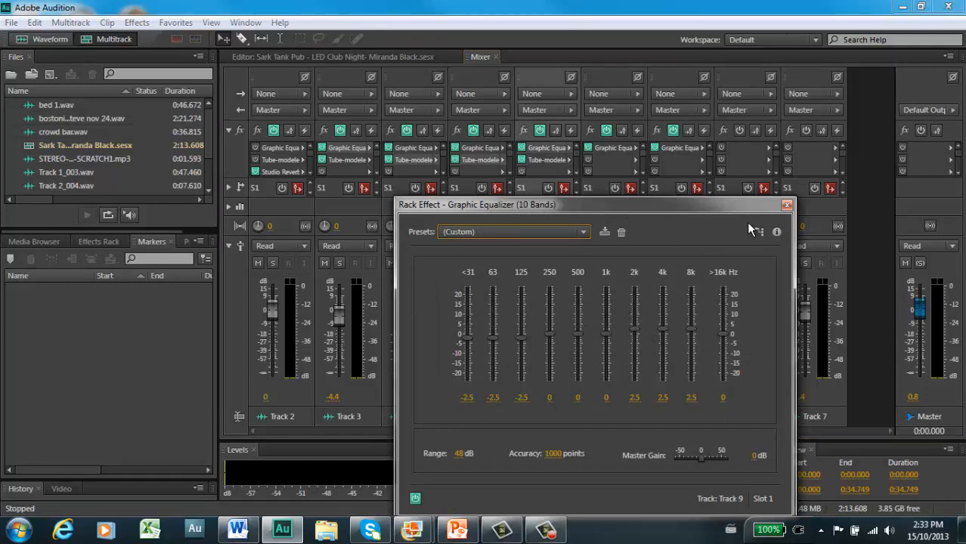
{"action": "left_click", "coordinate": [787, 208]}
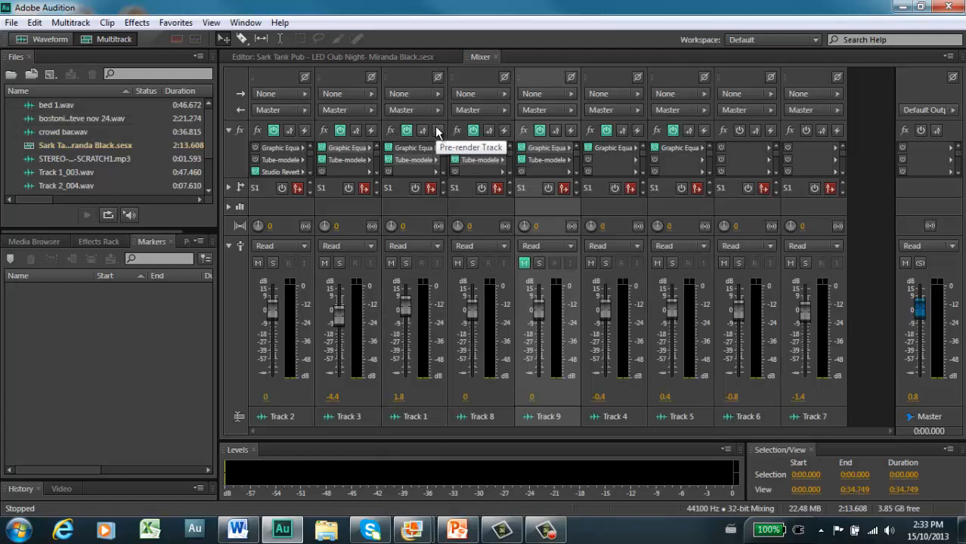
- Switch off all effects on Track 3, Track 1, Track 8 and Track 9
{"action": "left_click", "coordinate": [341, 132]}
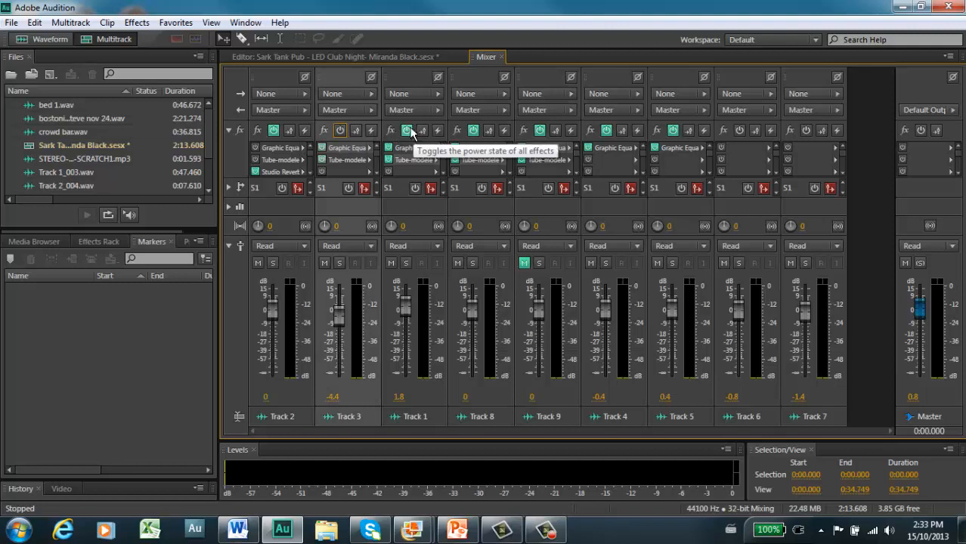
{"action": "left_click", "coordinate": [409, 132]}
{"action": "left_click", "coordinate": [473, 131]}
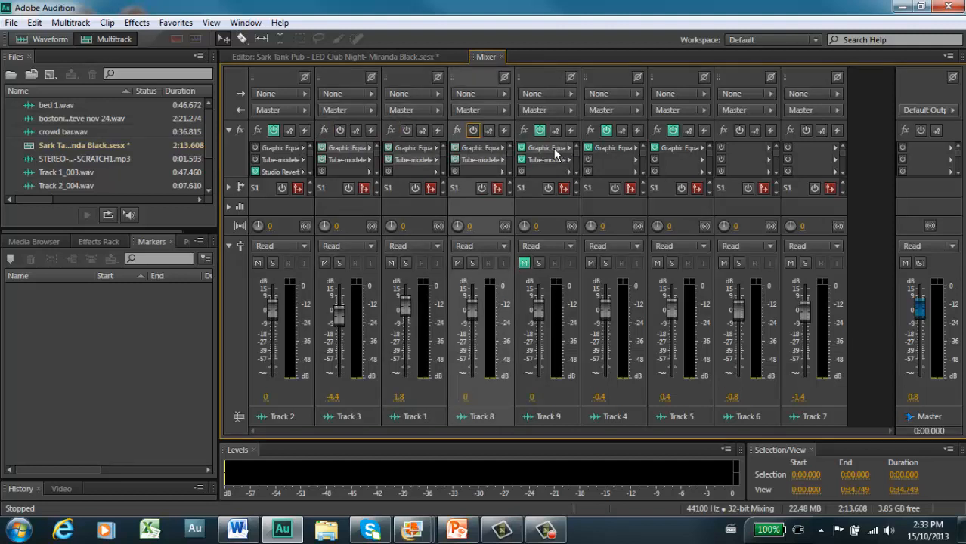
{"action": "left_click", "coordinate": [541, 131]}
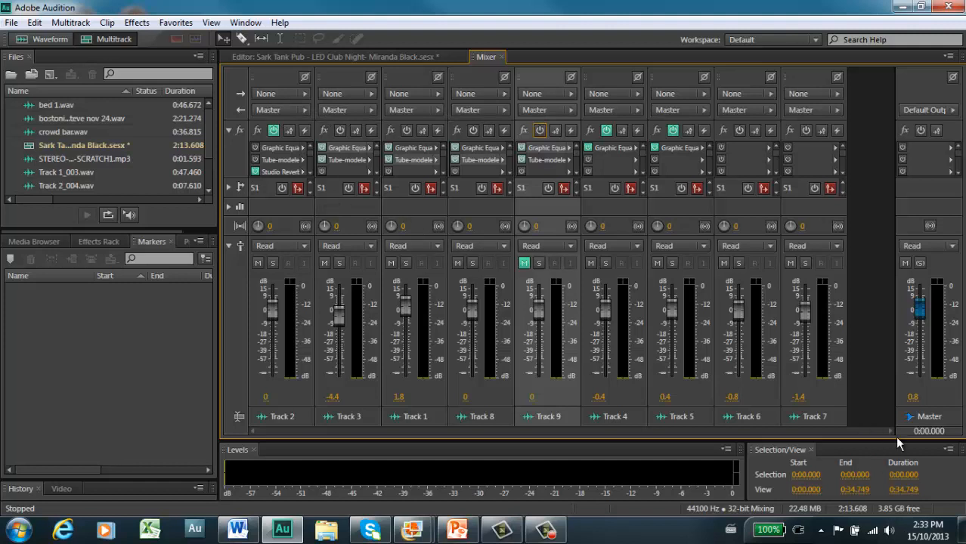
- Route Track 3's output to a newly added stereo bus
{"action": "left_click", "coordinate": [371, 112]}
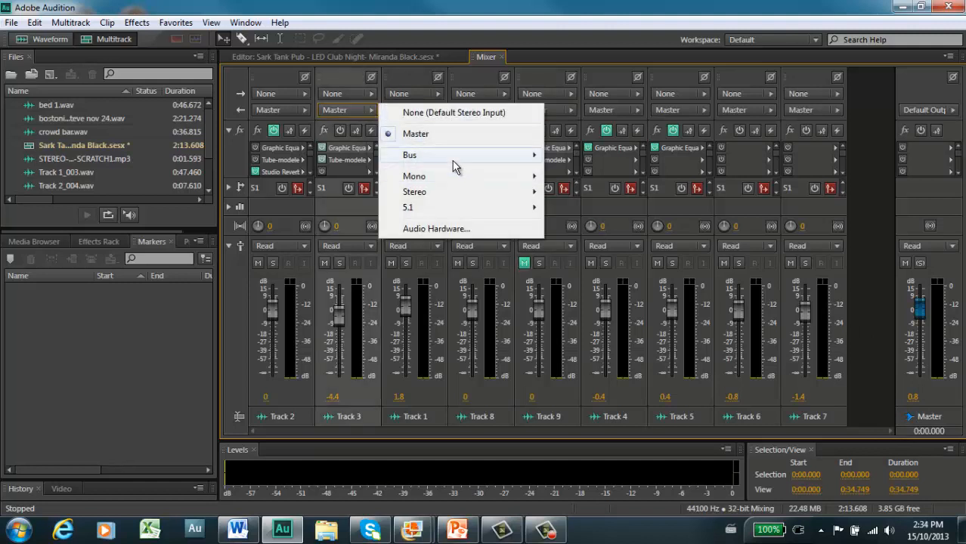
{"action": "mouse_move", "coordinate": [452, 160]}
{"action": "mouse_move", "coordinate": [587, 159]}
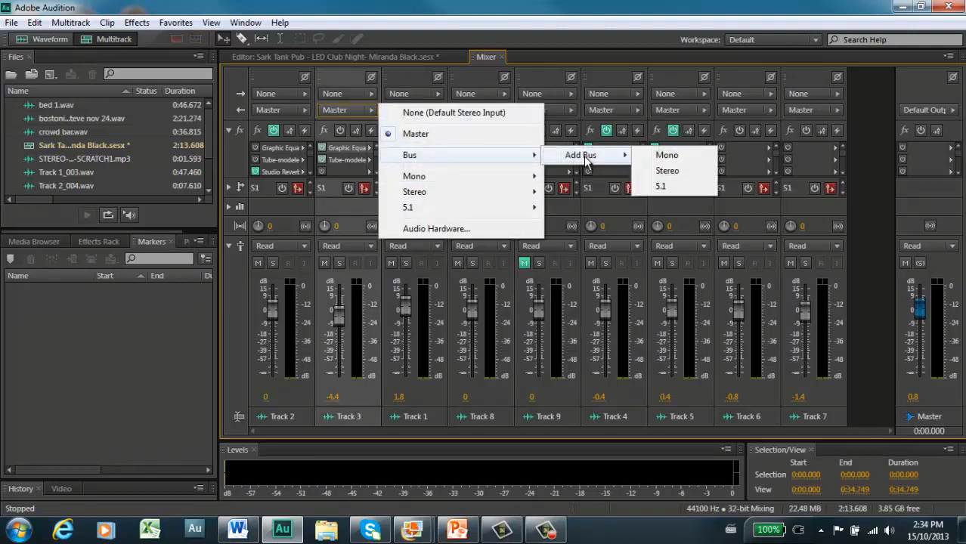
{"action": "left_click", "coordinate": [668, 172]}
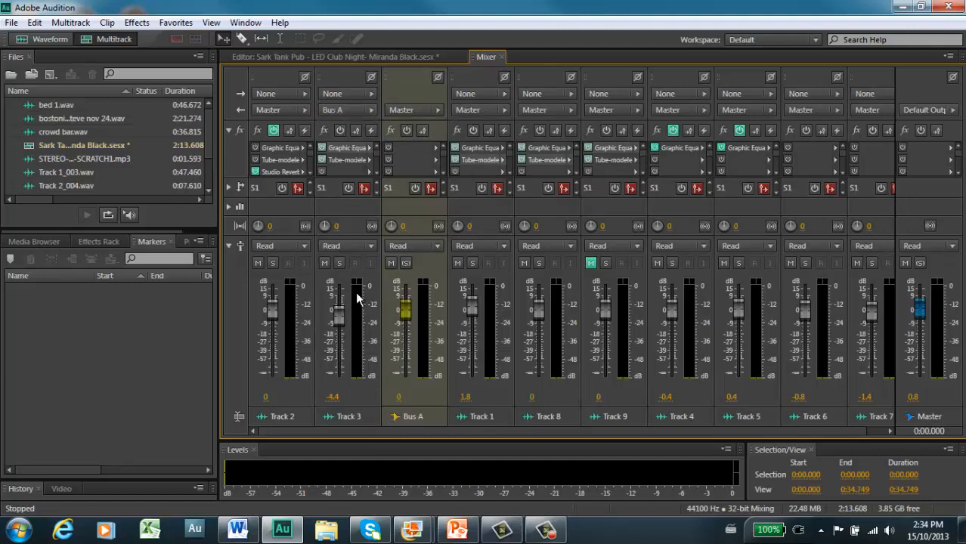
- Route the outputs of Track 1, Track 8 and Track 9 to Bus A
{"action": "left_click", "coordinate": [502, 111]}
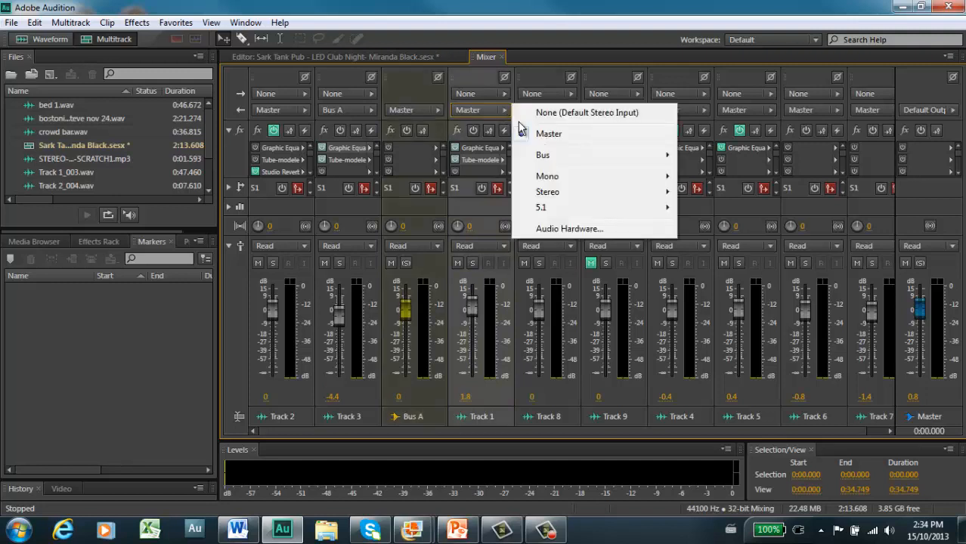
{"action": "mouse_move", "coordinate": [571, 159]}
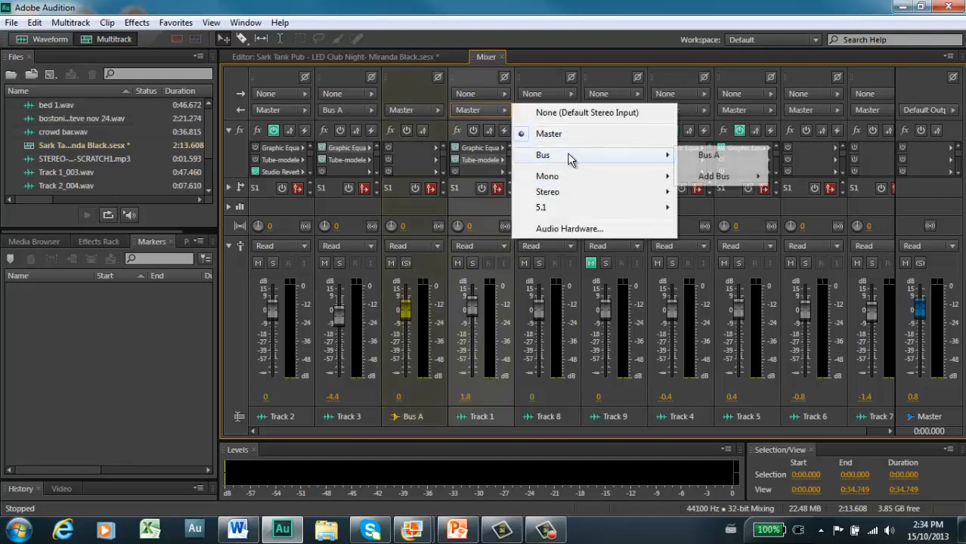
{"action": "left_click", "coordinate": [716, 155]}
{"action": "left_click", "coordinate": [568, 109]}
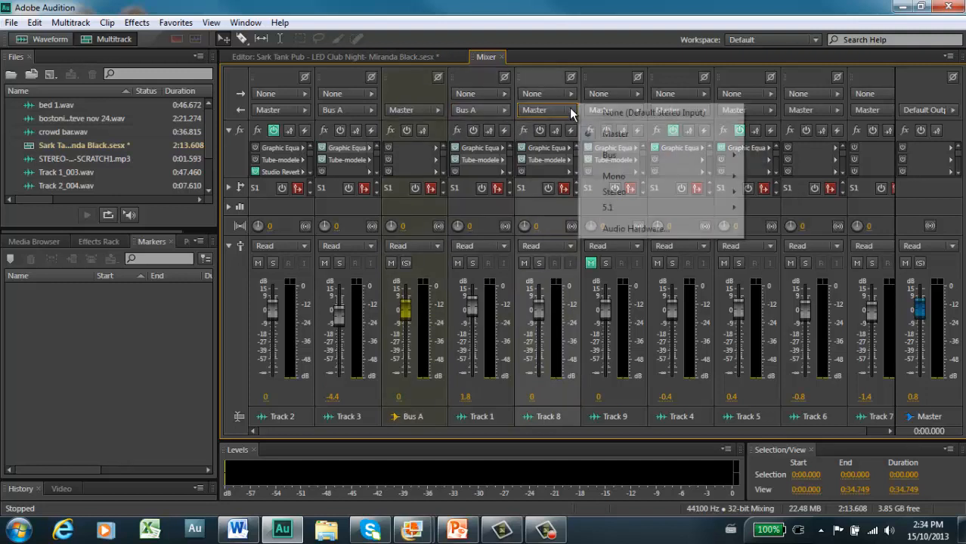
{"action": "mouse_move", "coordinate": [669, 158]}
{"action": "left_click", "coordinate": [788, 157]}
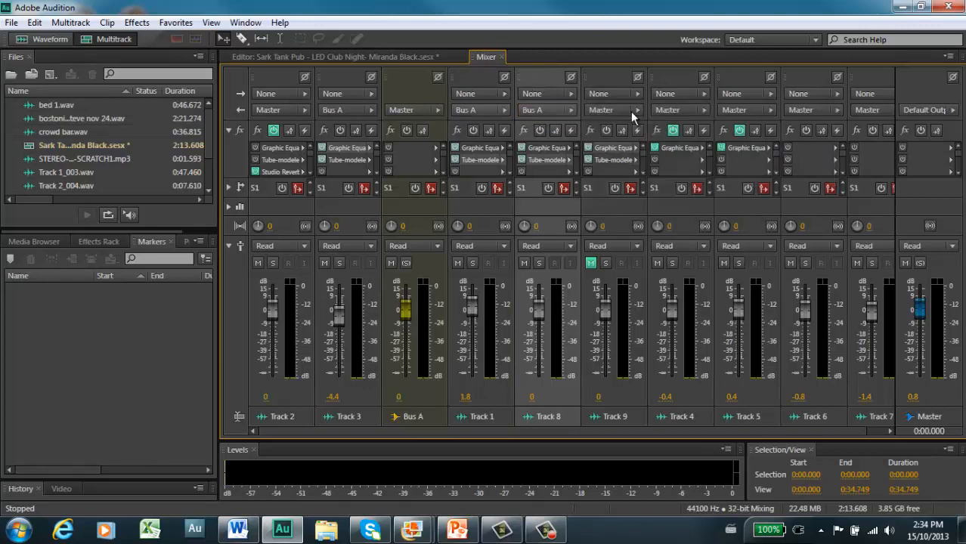
{"action": "left_click", "coordinate": [640, 110]}
{"action": "mouse_move", "coordinate": [696, 157]}
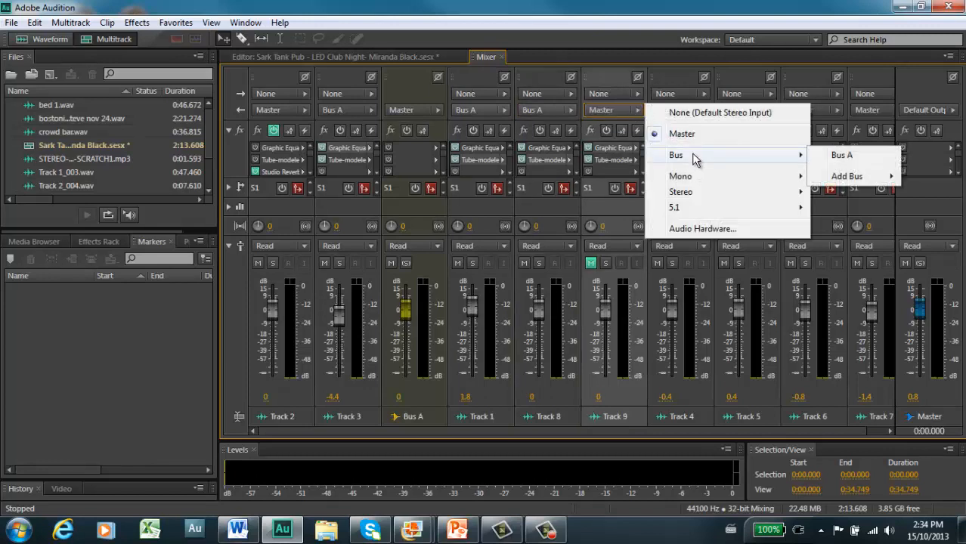
{"action": "left_click", "coordinate": [841, 155]}
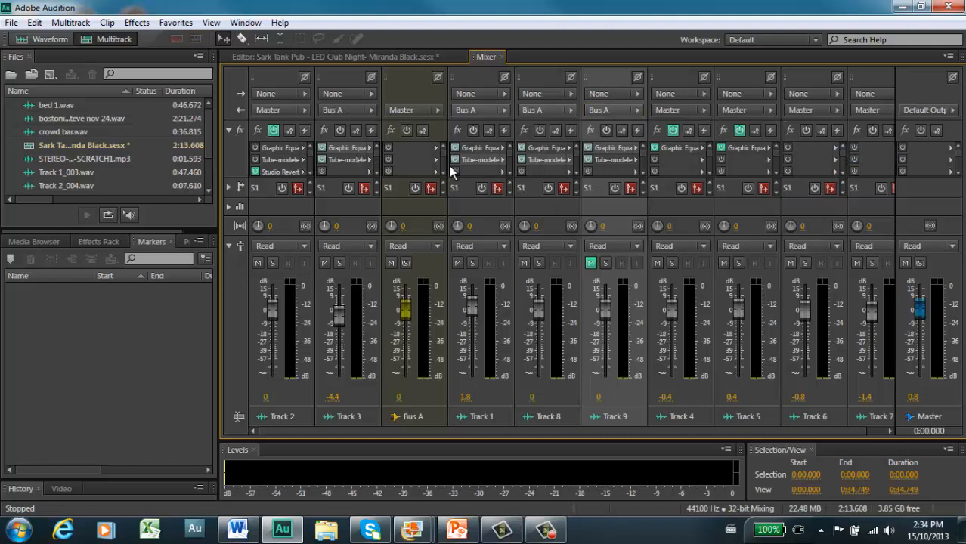
- Switch on Bus A's effects and add a 10-band Graphic Equalizer in its first effect slot
{"action": "left_click", "coordinate": [407, 130]}
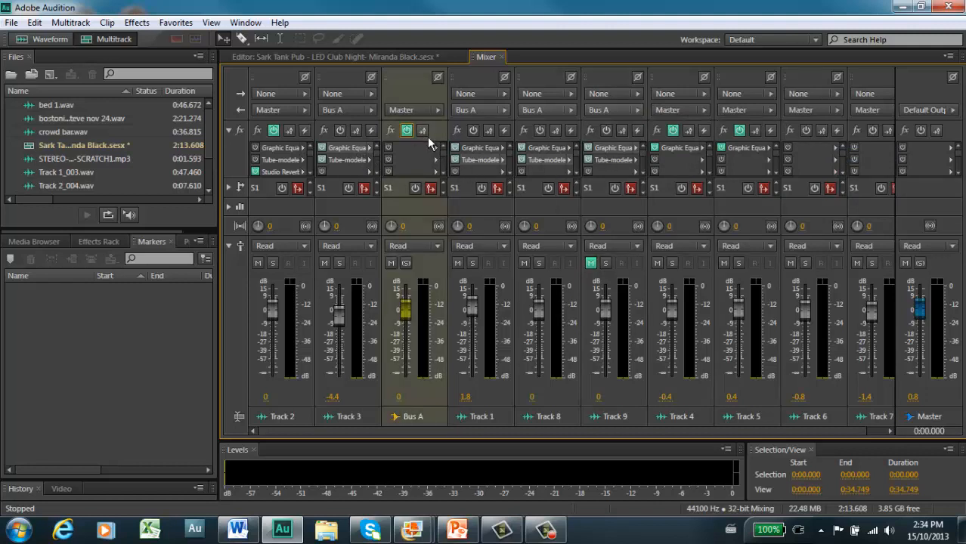
{"action": "left_click", "coordinate": [437, 149]}
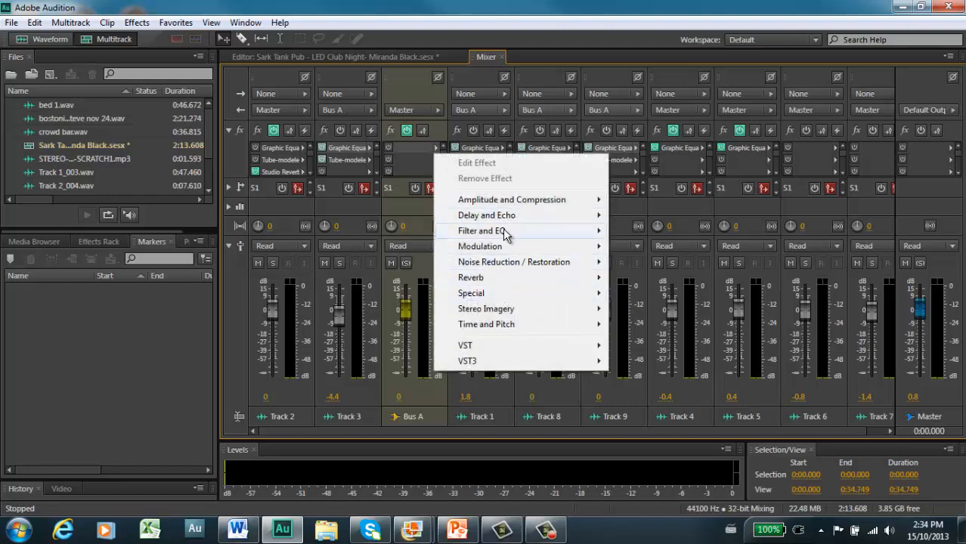
{"action": "mouse_move", "coordinate": [508, 235]}
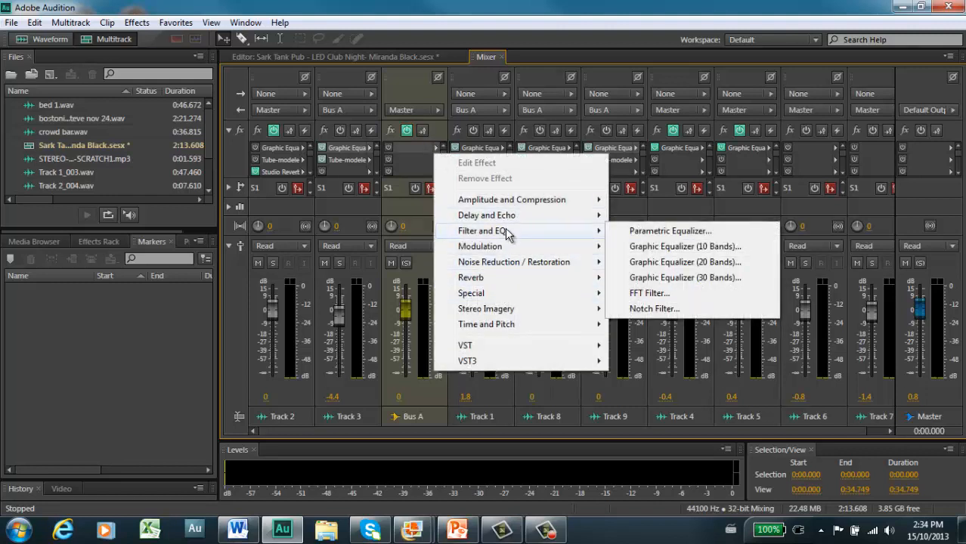
{"action": "left_click", "coordinate": [678, 248]}
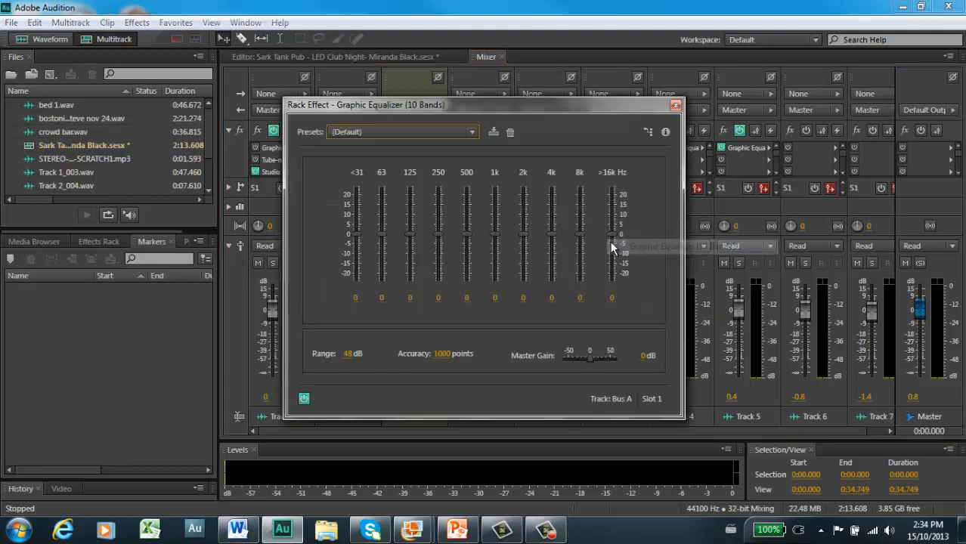
- Set the <31, 63 and 125 Hz bands of Bus A's equalizer to -2.5 each
{"action": "left_click", "coordinate": [355, 298]}
{"action": "type", "text": "-"}
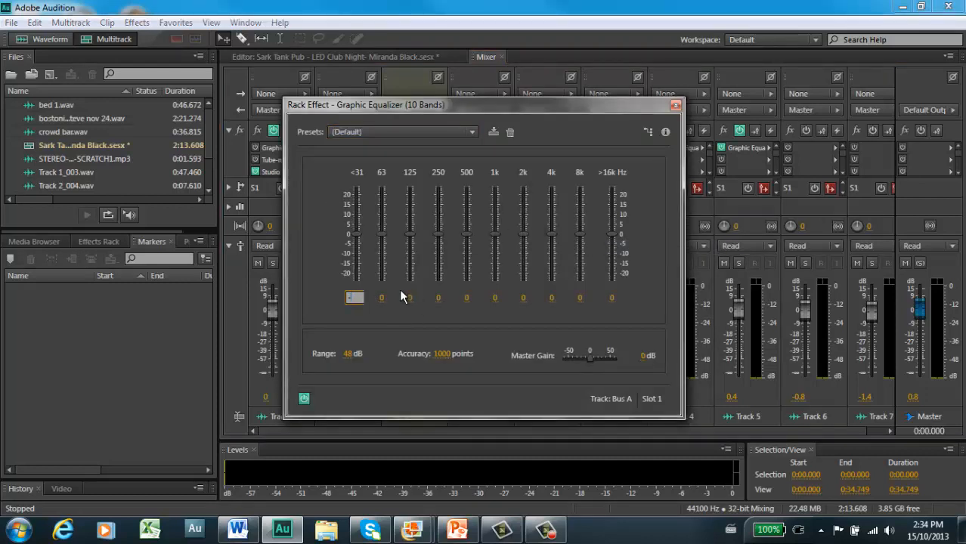
{"action": "type", "text": "2.5"}
{"action": "key", "text": "Return"}
{"action": "left_click", "coordinate": [384, 297]}
{"action": "type", "text": "-2.5"}
{"action": "key", "text": "Return"}
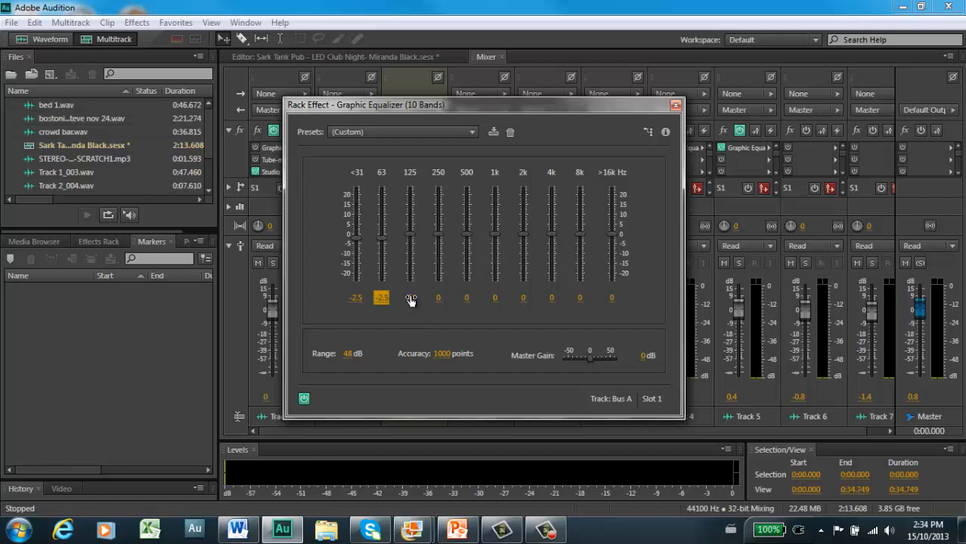
{"action": "left_click", "coordinate": [407, 296]}
- Set the equalizer's 8k, 4k and 2k bands to 2.5 each and close its window
{"action": "left_click", "coordinate": [579, 298]}
{"action": "left_click", "coordinate": [551, 298]}
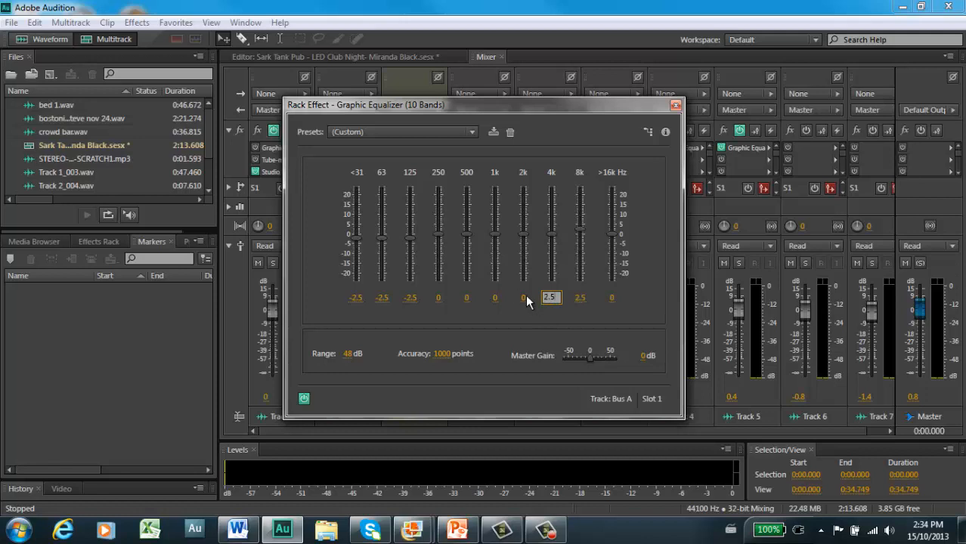
{"action": "left_click", "coordinate": [522, 298]}
{"action": "type", "text": "2.5"}
{"action": "left_click", "coordinate": [675, 106]}
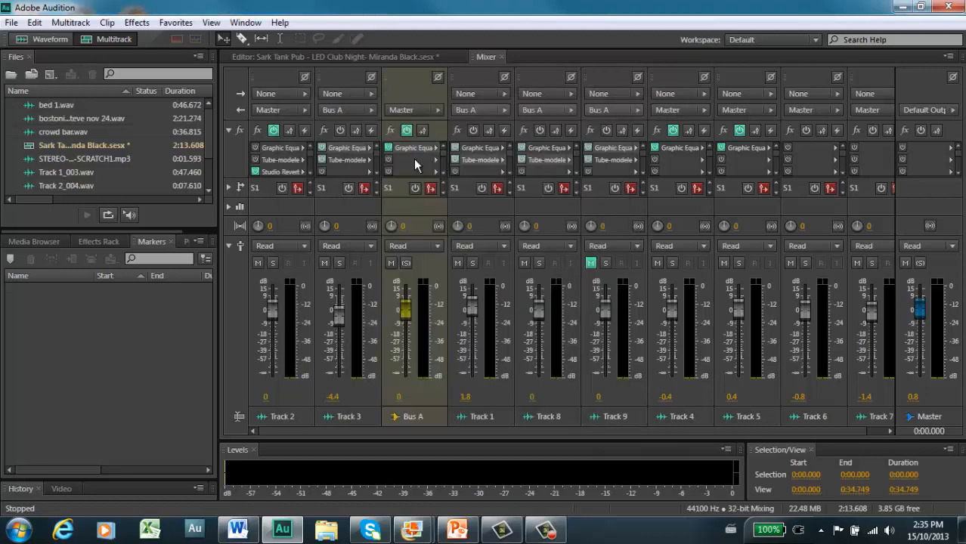
- Add a Tube-modeled Compressor in Bus A's second effect slot and lower its threshold slightly
{"action": "left_click", "coordinate": [434, 157]}
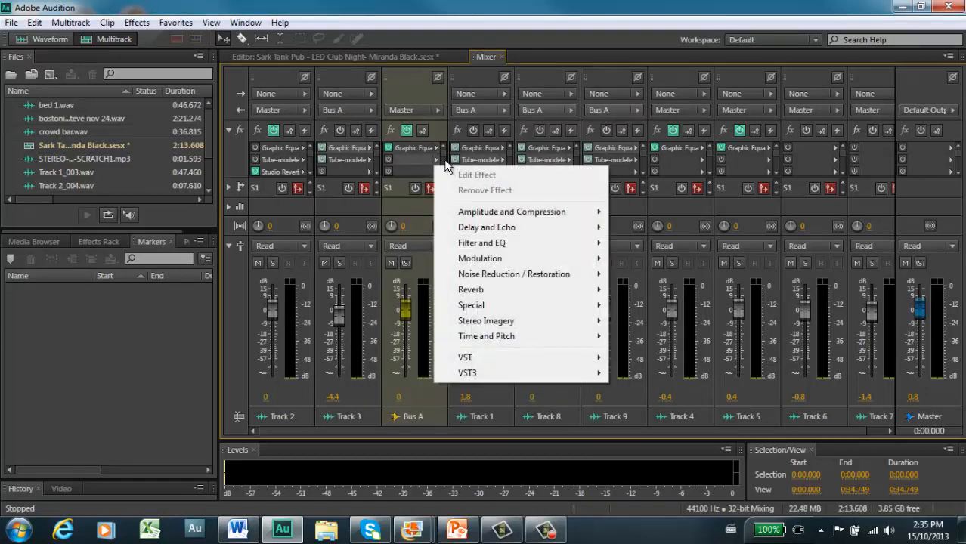
{"action": "mouse_move", "coordinate": [470, 210]}
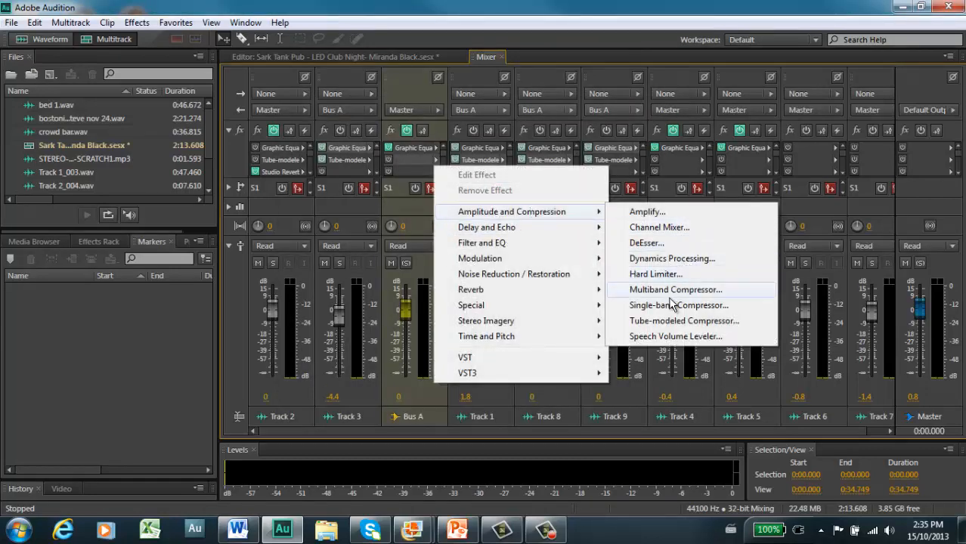
{"action": "left_click", "coordinate": [669, 321]}
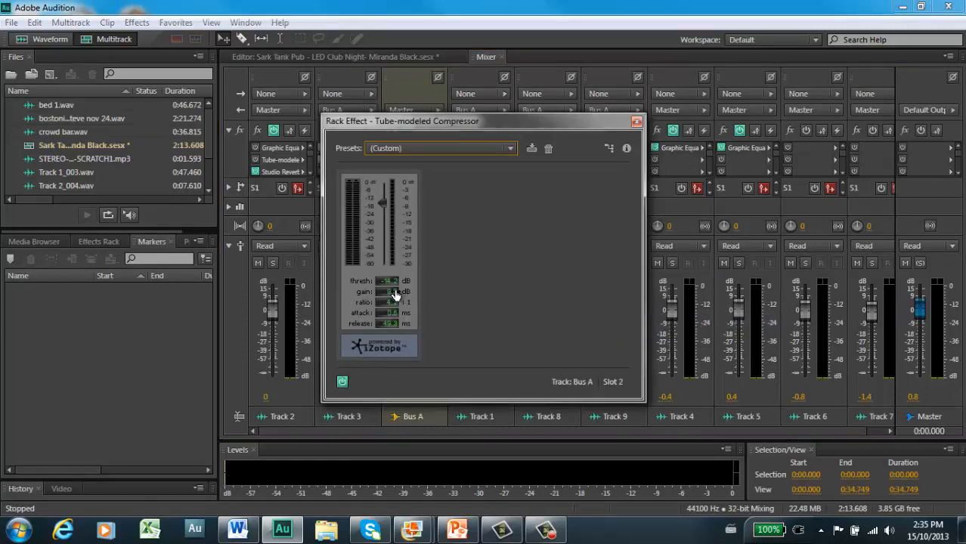
{"action": "left_click_drag", "start_coordinate": [388, 281], "coordinate": [387, 293]}
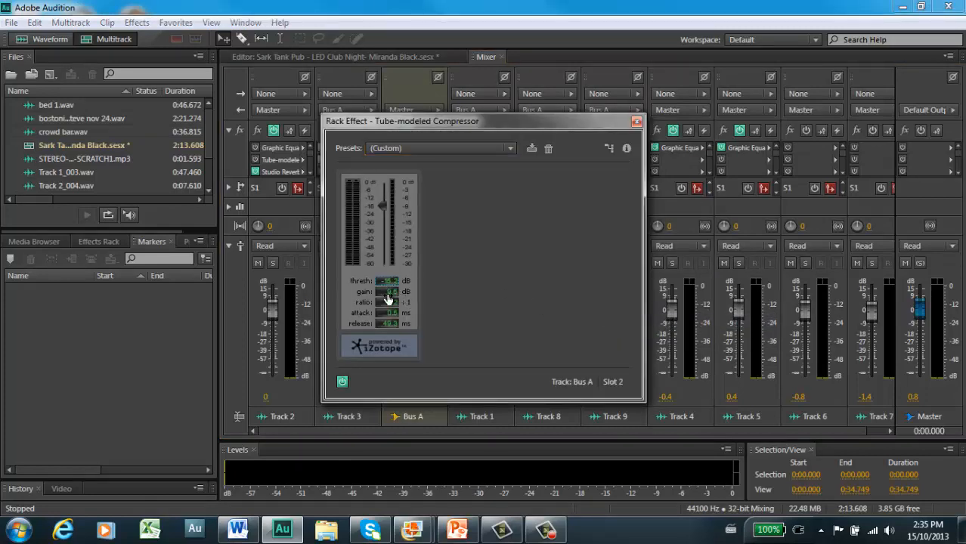
{"action": "left_click", "coordinate": [637, 121]}
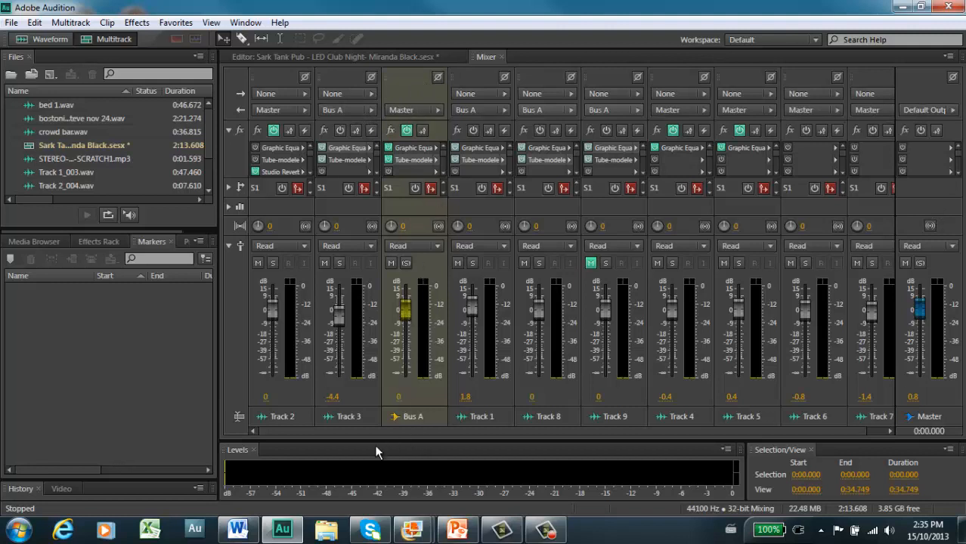
- Check that the playhead is at the session start and play the mix with the mixer in view
{"action": "left_click", "coordinate": [334, 57]}
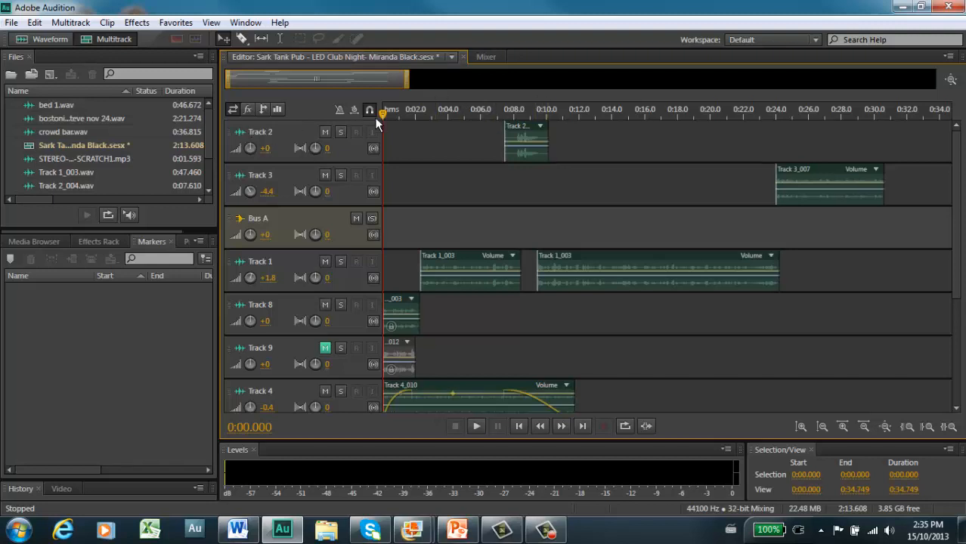
{"action": "left_click", "coordinate": [486, 57]}
{"action": "key", "text": "space"}
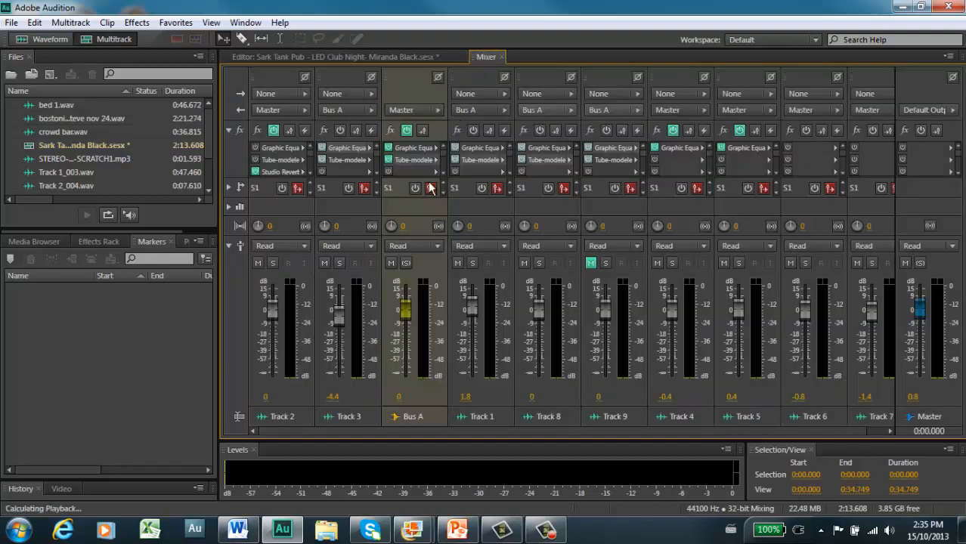
- Set the Bus A fader to 2.2 and the Master fader to -3.6 while the mix plays, and stop playback
{"action": "mouse_move", "coordinate": [401, 310]}
{"action": "left_mouse_down"}
{"action": "mouse_move", "coordinate": [402, 363]}
{"action": "mouse_move", "coordinate": [414, 298]}
{"action": "mouse_move", "coordinate": [403, 312]}
{"action": "left_mouse_up"}
{"action": "left_click", "coordinate": [426, 284]}
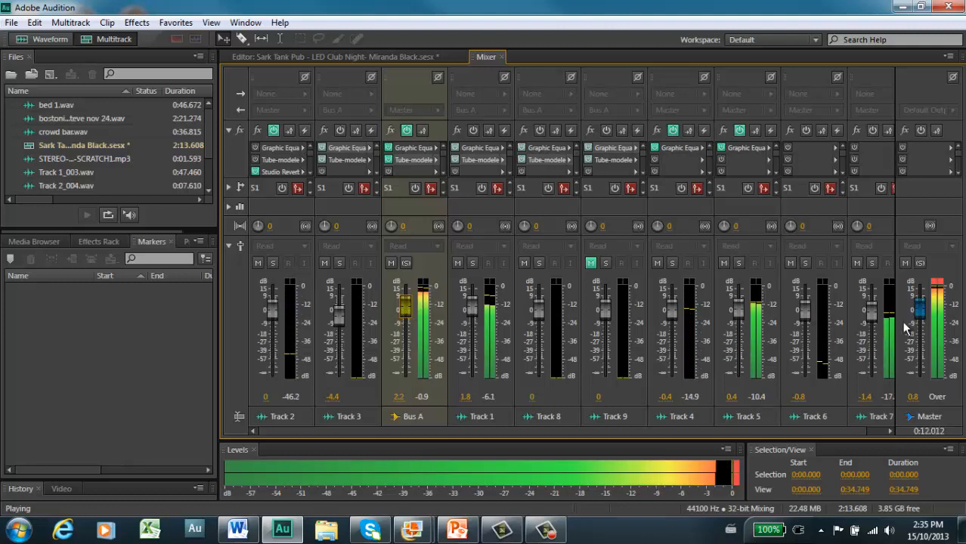
{"action": "left_click_drag", "start_coordinate": [920, 308], "coordinate": [917, 321]}
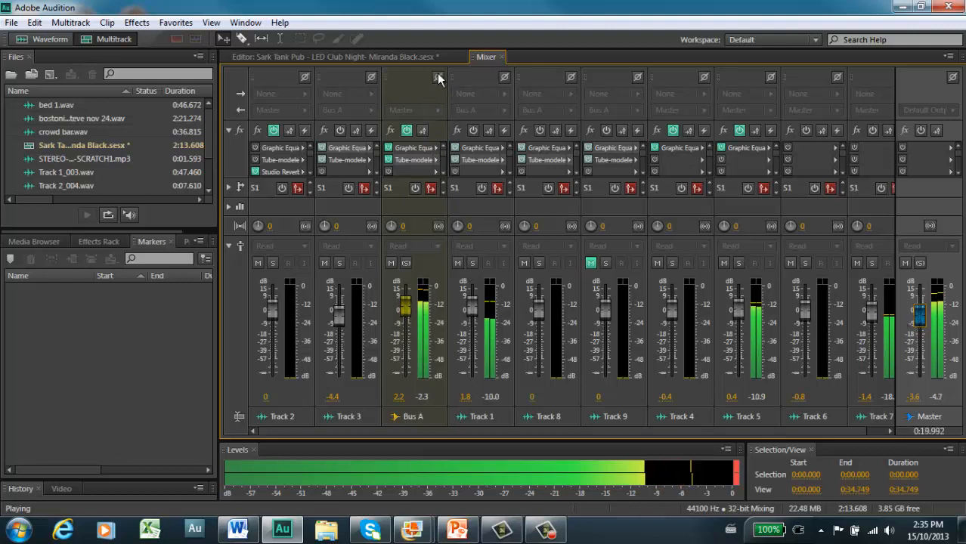
{"action": "key", "text": "space"}
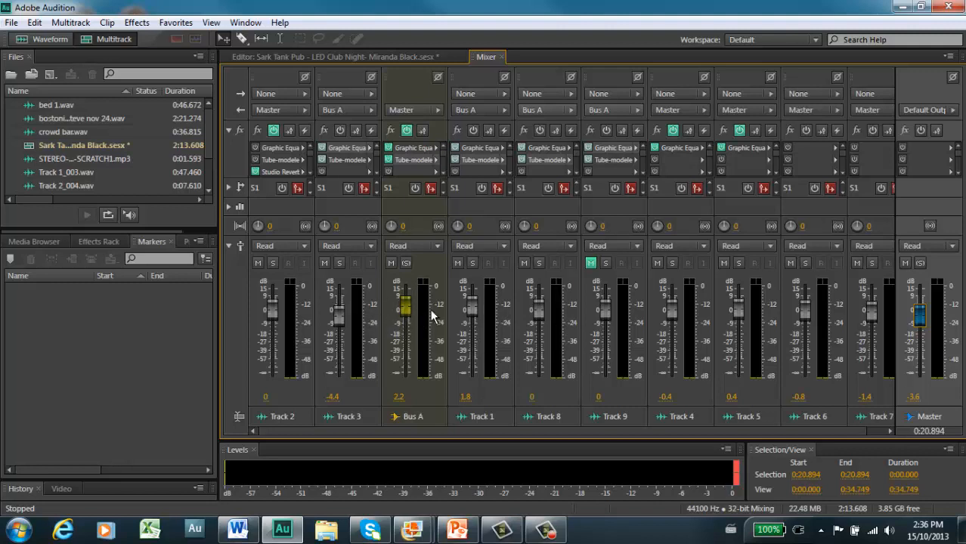
- Power off the individual Graphic Equalizer and Tube-modeled Compressor effects on Tracks 3, 1, 8 and 9
{"action": "left_click", "coordinate": [322, 148]}
{"action": "left_click", "coordinate": [455, 149]}
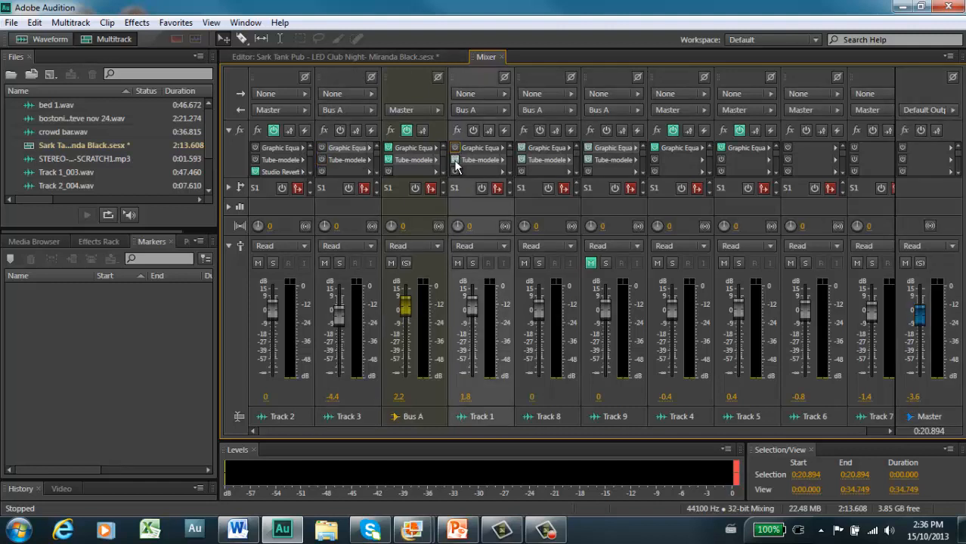
{"action": "left_click", "coordinate": [454, 159]}
{"action": "left_click", "coordinate": [522, 148]}
{"action": "left_click", "coordinate": [522, 159]}
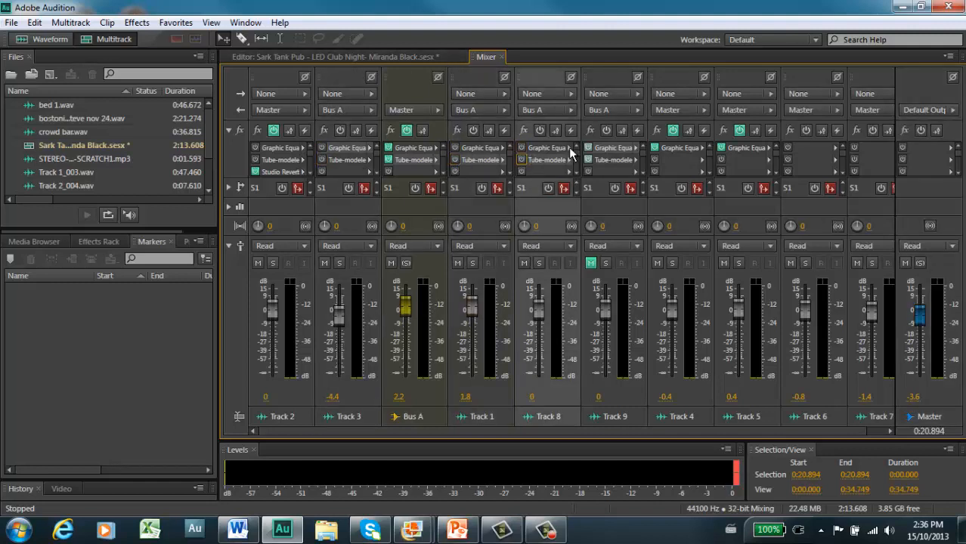
{"action": "left_click", "coordinate": [588, 149]}
{"action": "left_click", "coordinate": [589, 159]}
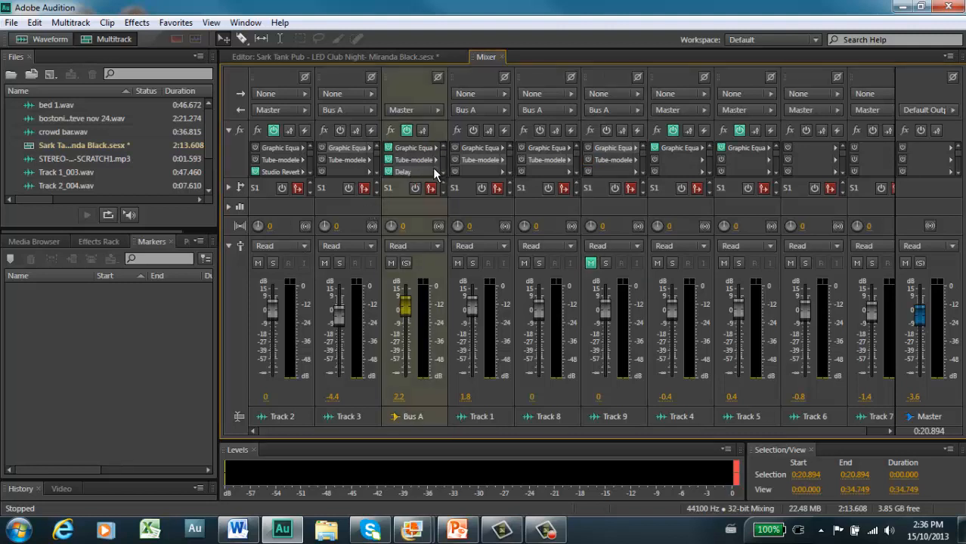
- Replace the Delay in Bus A's third effect slot with an Analog Delay and close its window
{"action": "left_click", "coordinate": [435, 171]}
{"action": "mouse_move", "coordinate": [513, 233]}
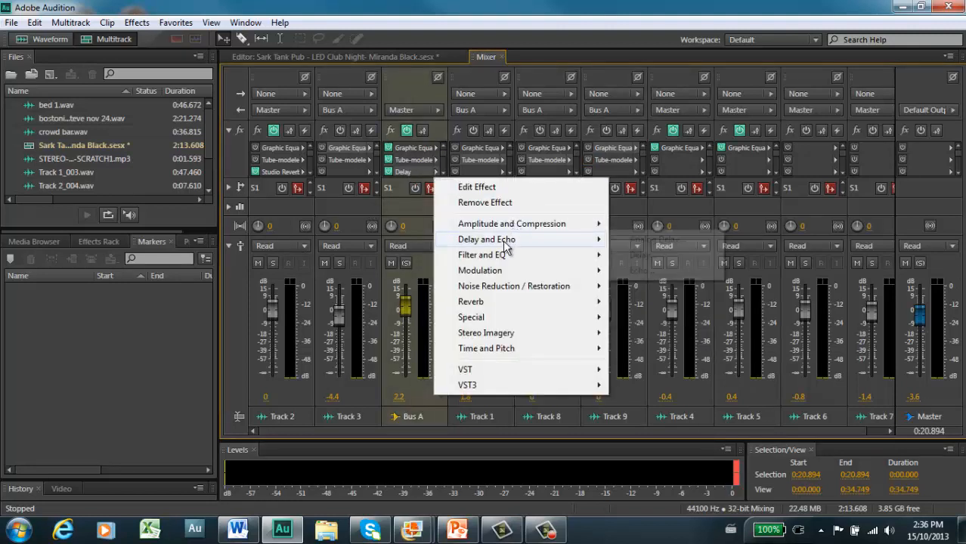
{"action": "left_click", "coordinate": [640, 238]}
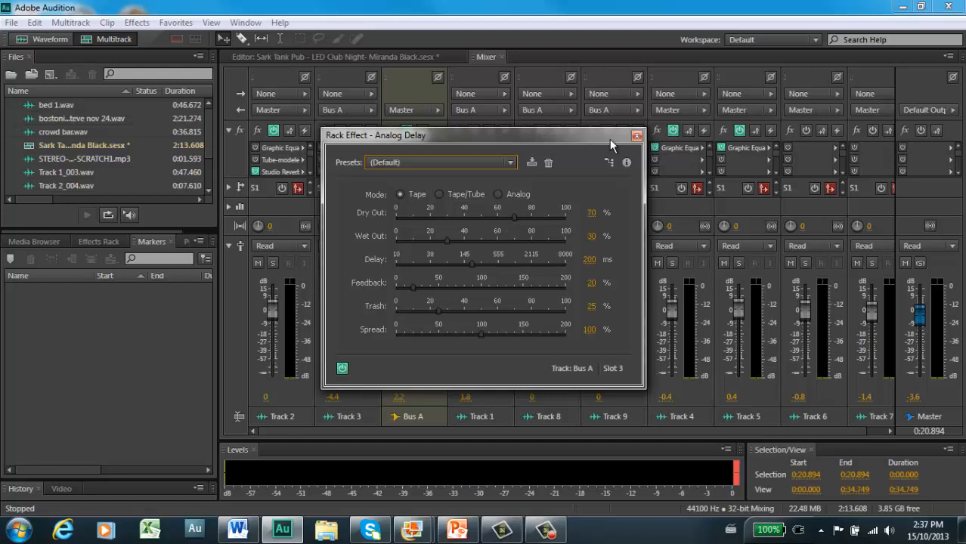
{"action": "left_click", "coordinate": [638, 137]}
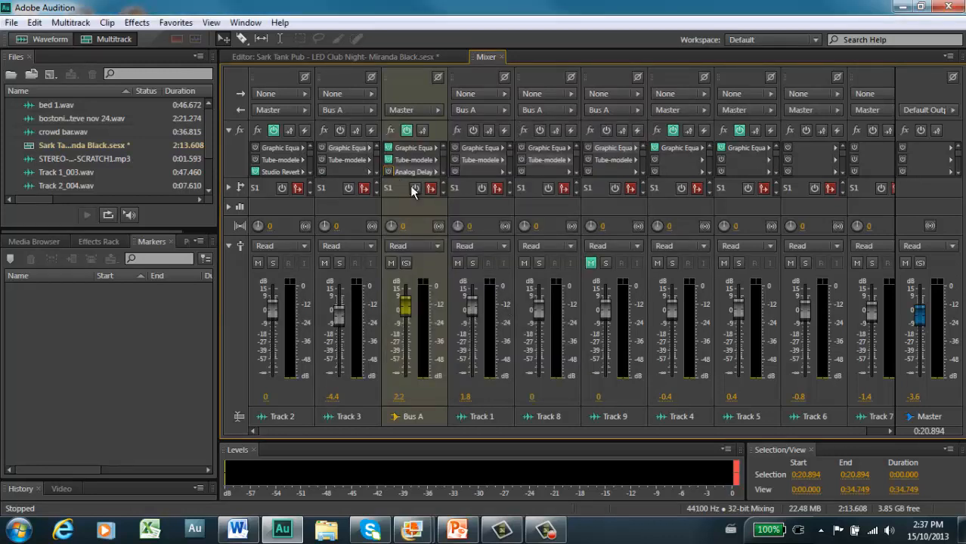
- Remove the Analog Delay from Bus A's third effect slot
{"action": "left_click", "coordinate": [435, 172]}
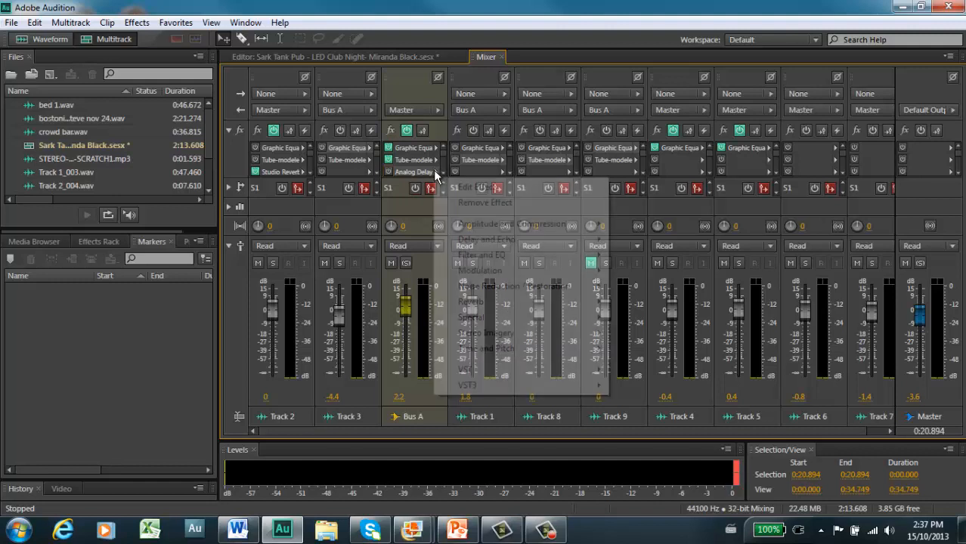
{"action": "left_click", "coordinate": [493, 205]}
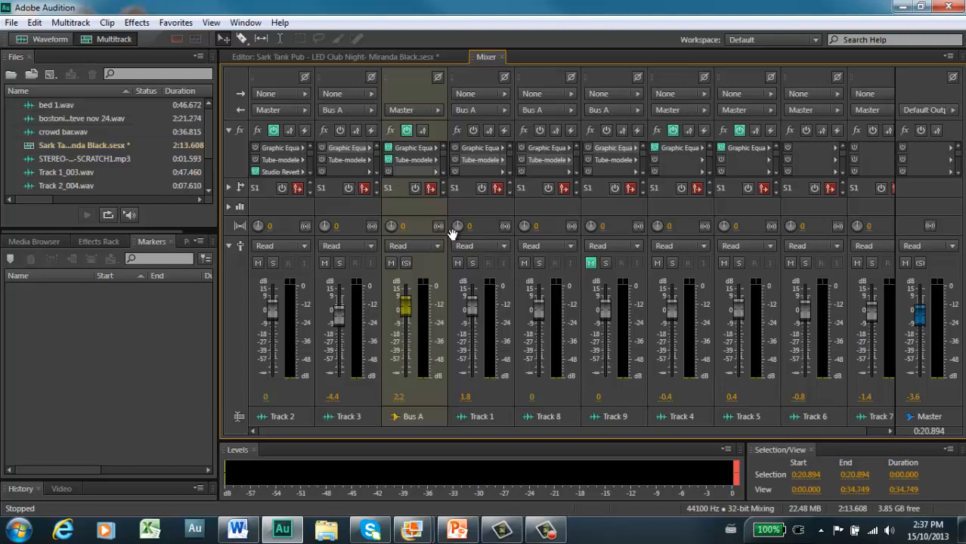
- Route Bus A's first send to a new stereo bus and set the send level to about -0.6
{"action": "left_click", "coordinate": [228, 130]}
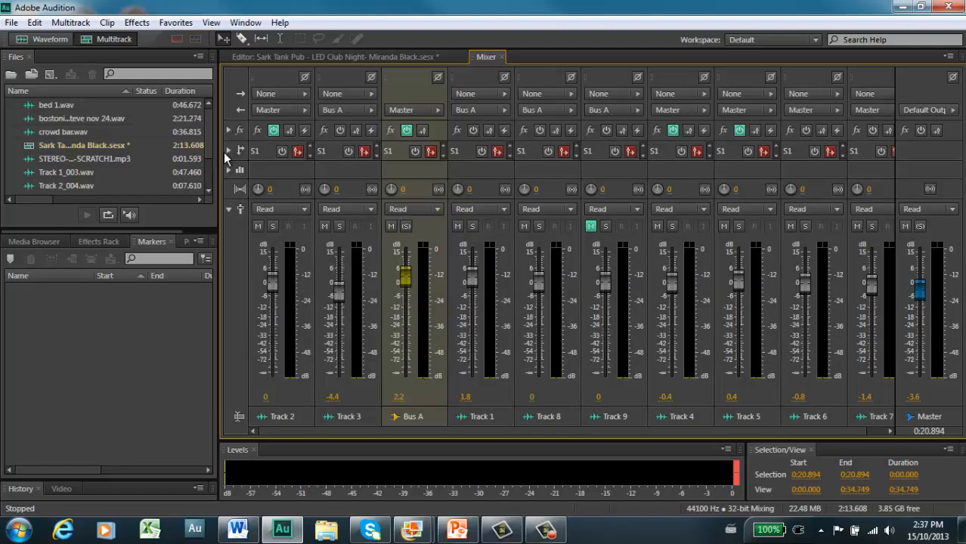
{"action": "left_click", "coordinate": [227, 150]}
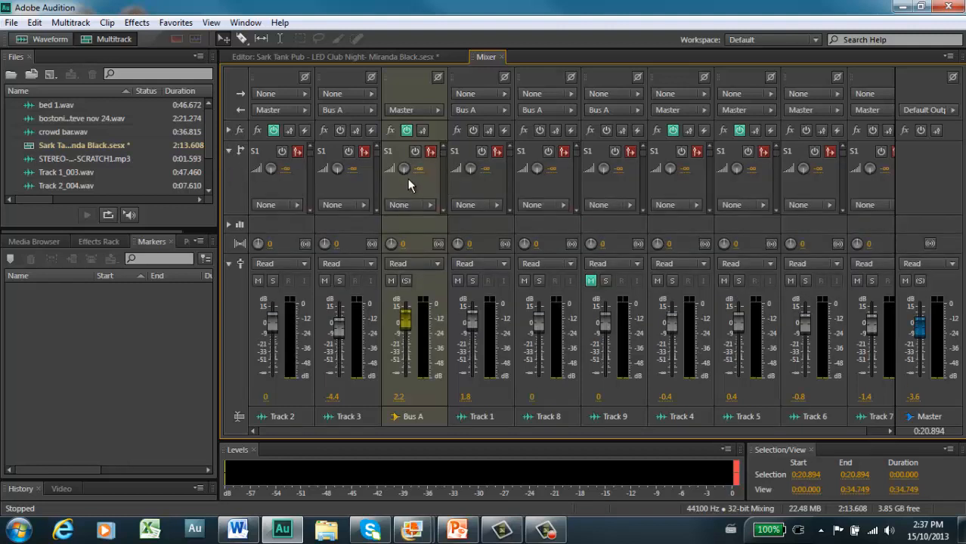
{"action": "mouse_move", "coordinate": [405, 173]}
{"action": "scroll", "coordinate": [533, 302], "scroll_direction": "right", "scroll_amount": 1}
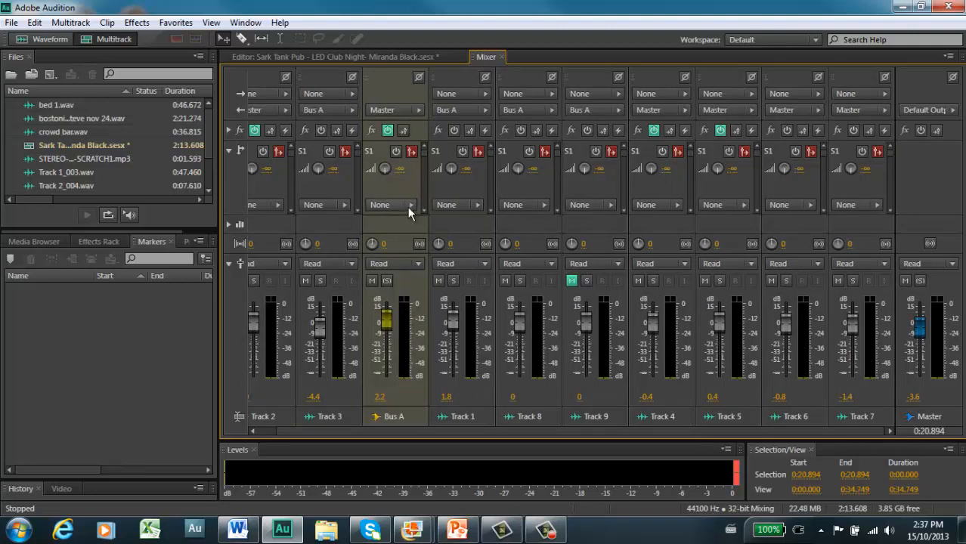
{"action": "left_click", "coordinate": [408, 205]}
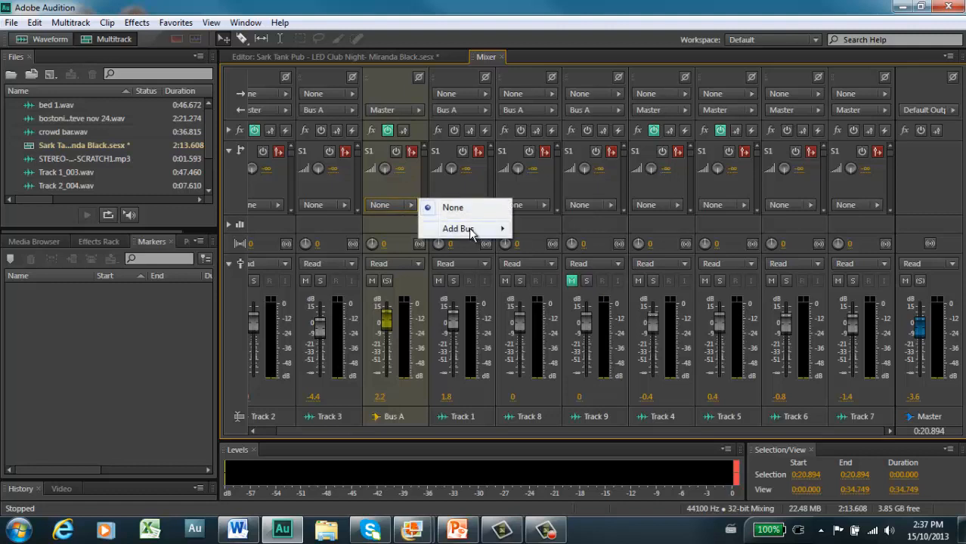
{"action": "mouse_move", "coordinate": [471, 233]}
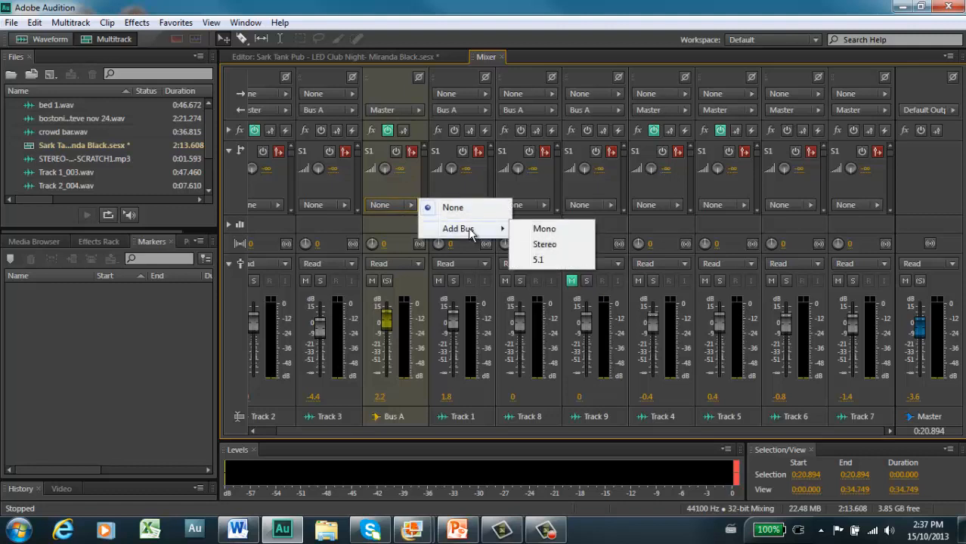
{"action": "left_click", "coordinate": [545, 245]}
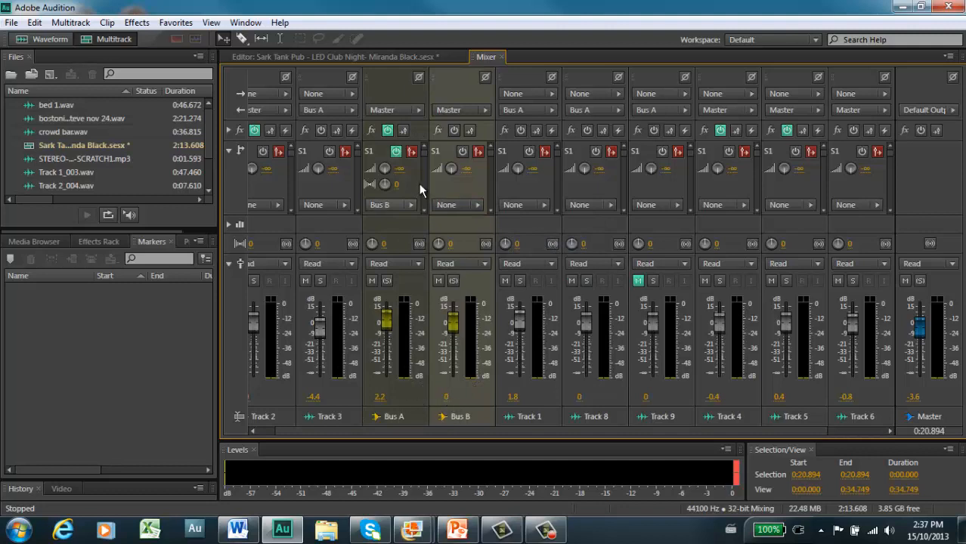
{"action": "left_click_drag", "start_coordinate": [385, 173], "coordinate": [388, 129]}
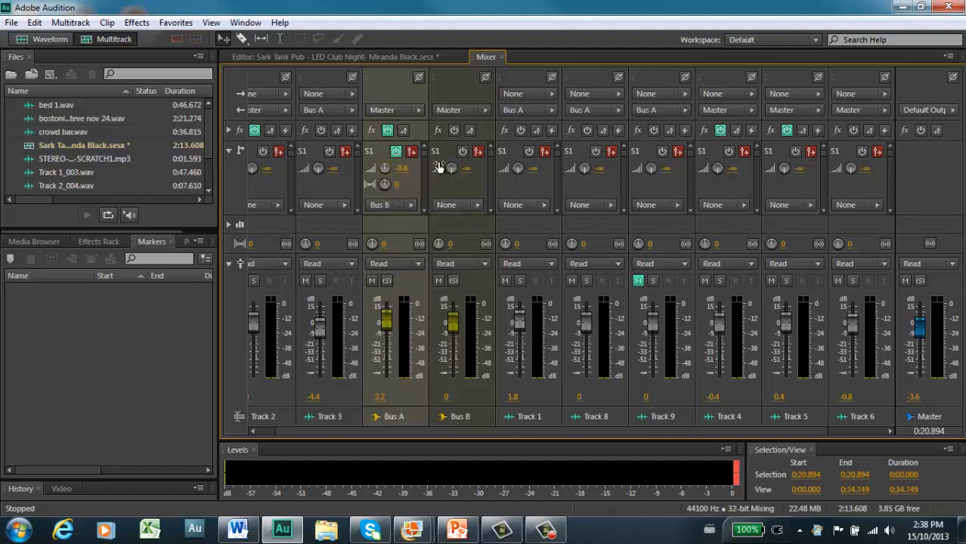
- Show the mixer's effect slots, power on Bus B's effects and add an Analog Delay in its first slot
{"action": "scroll", "coordinate": [461, 182], "scroll_direction": "left", "scroll_amount": 1}
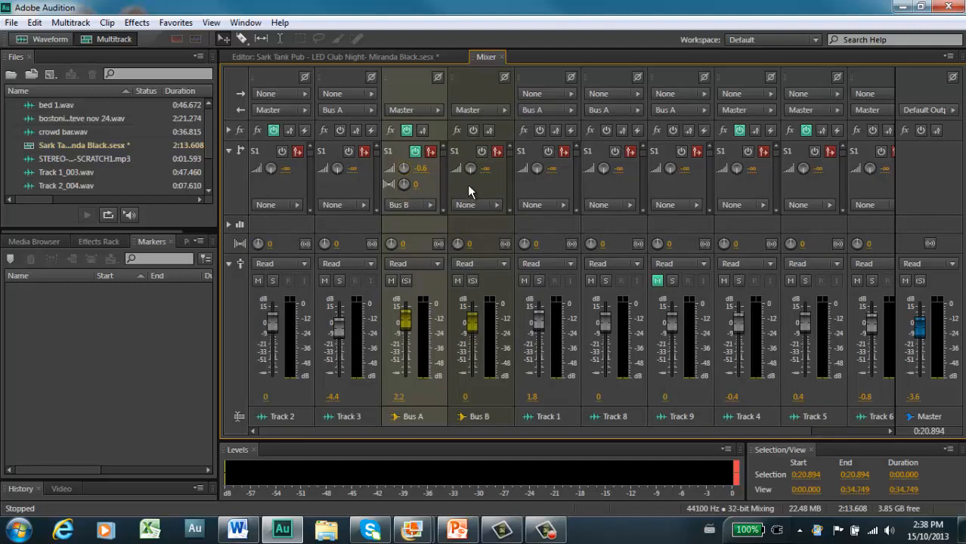
{"action": "left_click", "coordinate": [228, 151]}
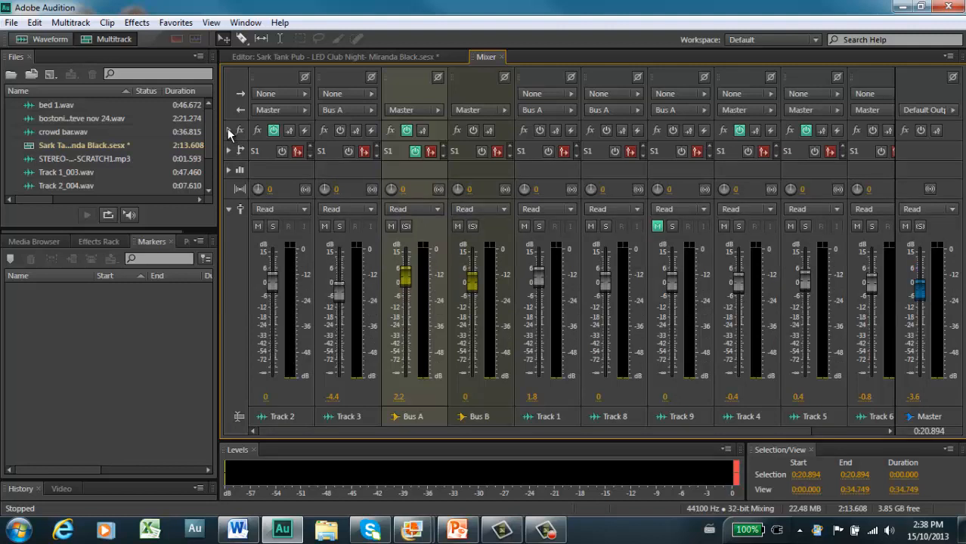
{"action": "left_click", "coordinate": [228, 130]}
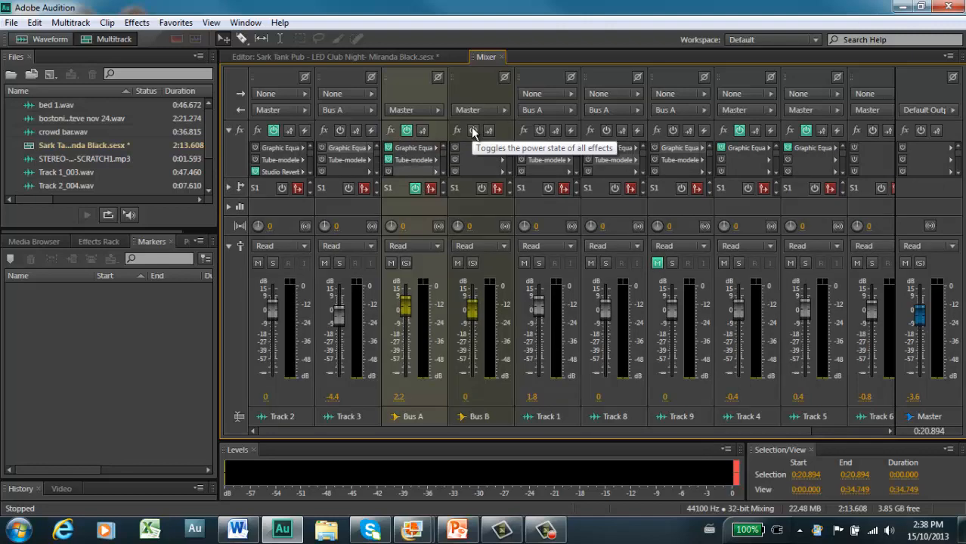
{"action": "left_click", "coordinate": [474, 130]}
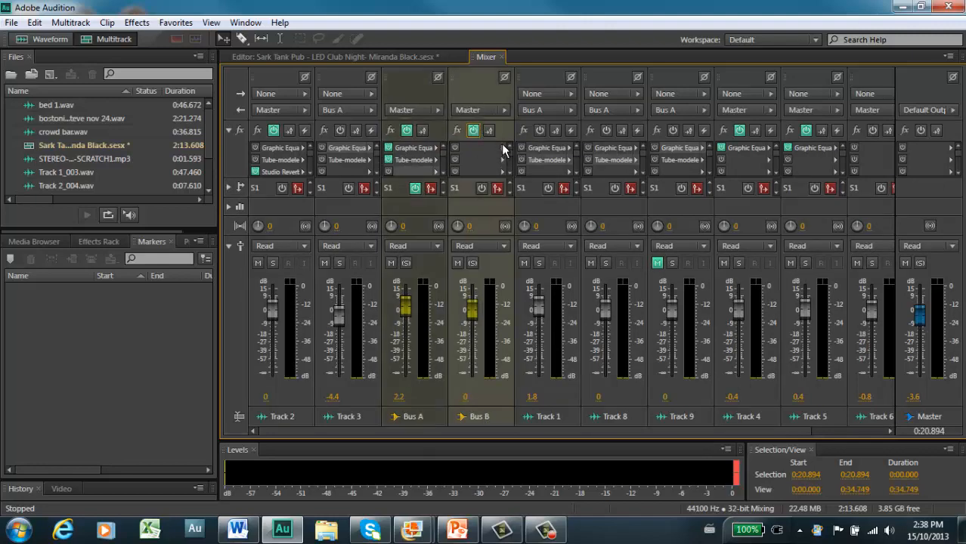
{"action": "left_click", "coordinate": [502, 148]}
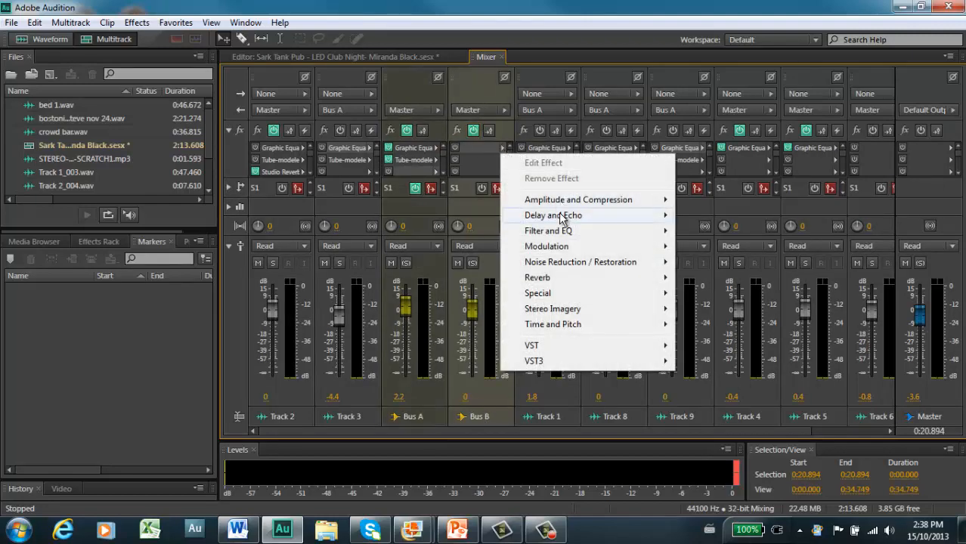
{"action": "mouse_move", "coordinate": [559, 214]}
{"action": "left_click", "coordinate": [723, 216]}
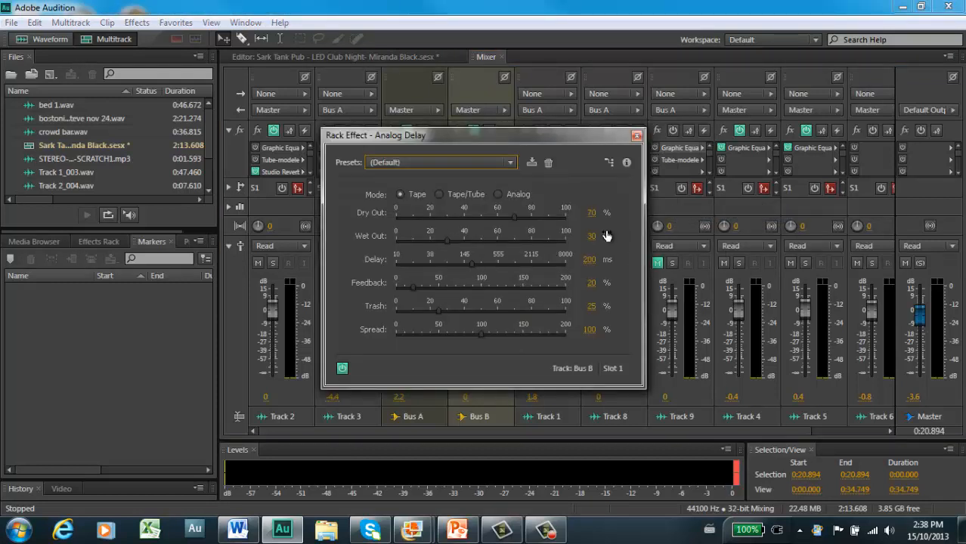
- Set the Analog Delay's Dry Out to 0 % and Wet Out to 58 %, and check the settings again
{"action": "left_click_drag", "start_coordinate": [514, 214], "coordinate": [406, 219]}
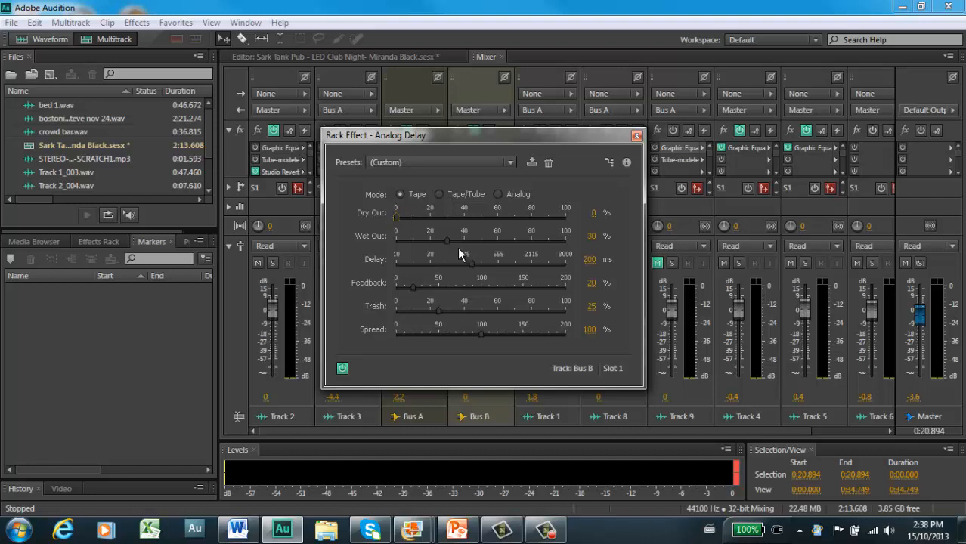
{"action": "left_click_drag", "start_coordinate": [445, 242], "coordinate": [496, 243]}
{"action": "left_click", "coordinate": [636, 136]}
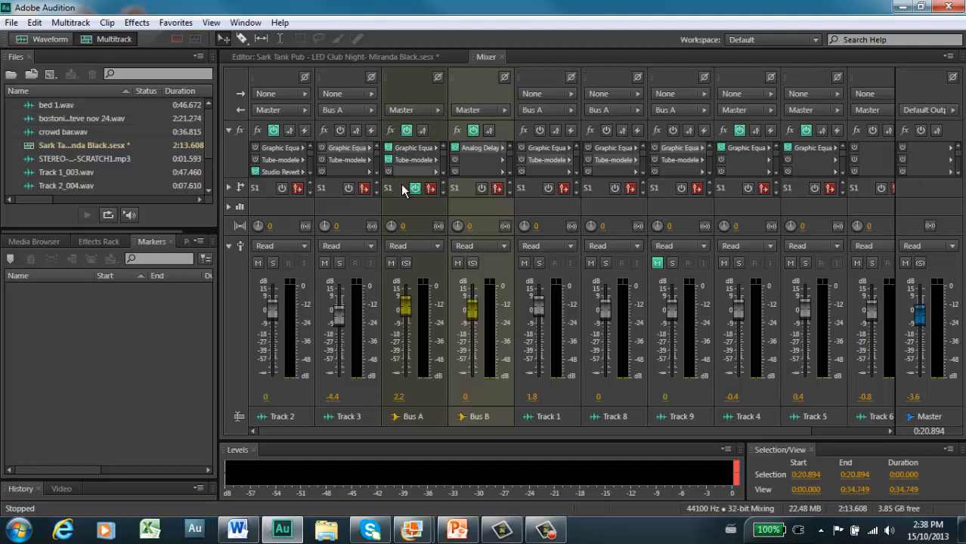
{"action": "left_click", "coordinate": [500, 146]}
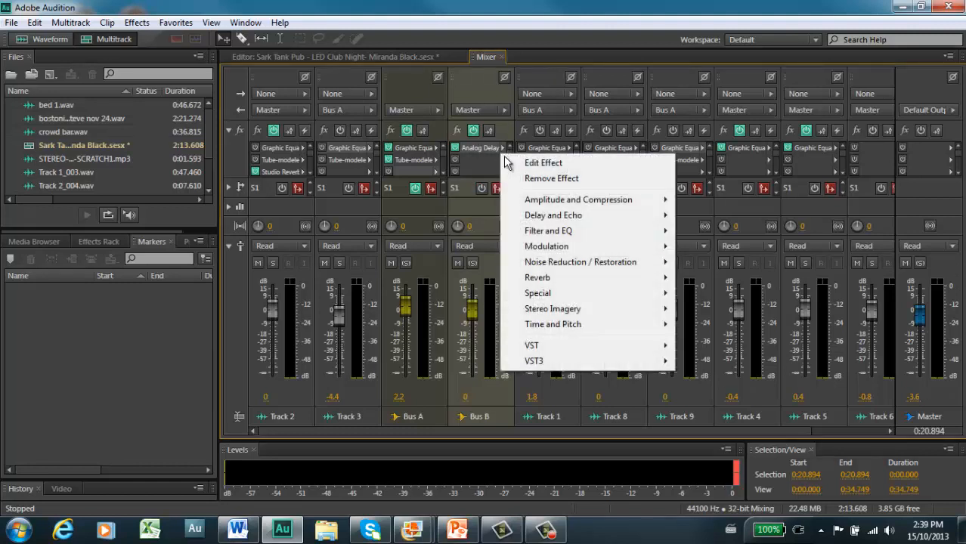
{"action": "left_click", "coordinate": [465, 152]}
{"action": "double_click", "coordinate": [465, 152]}
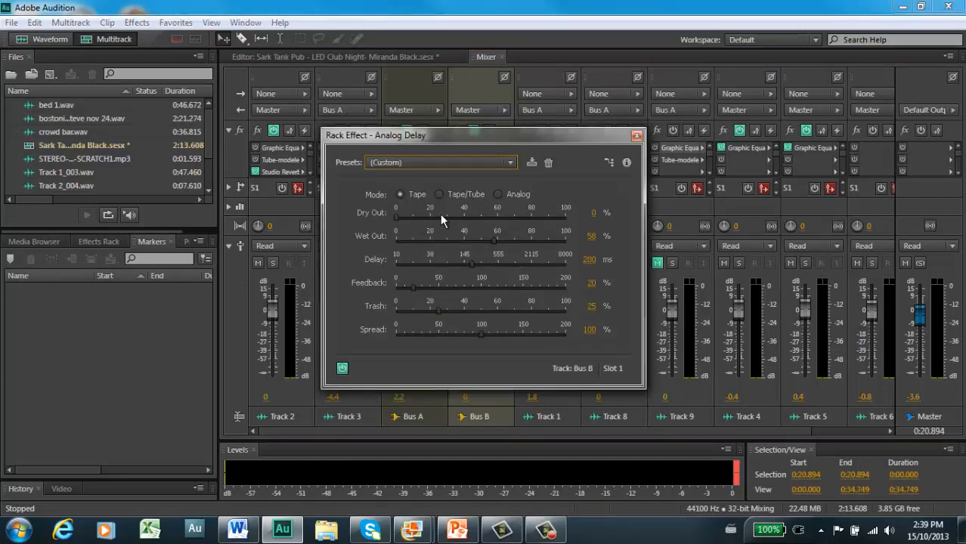
{"action": "left_click", "coordinate": [636, 136]}
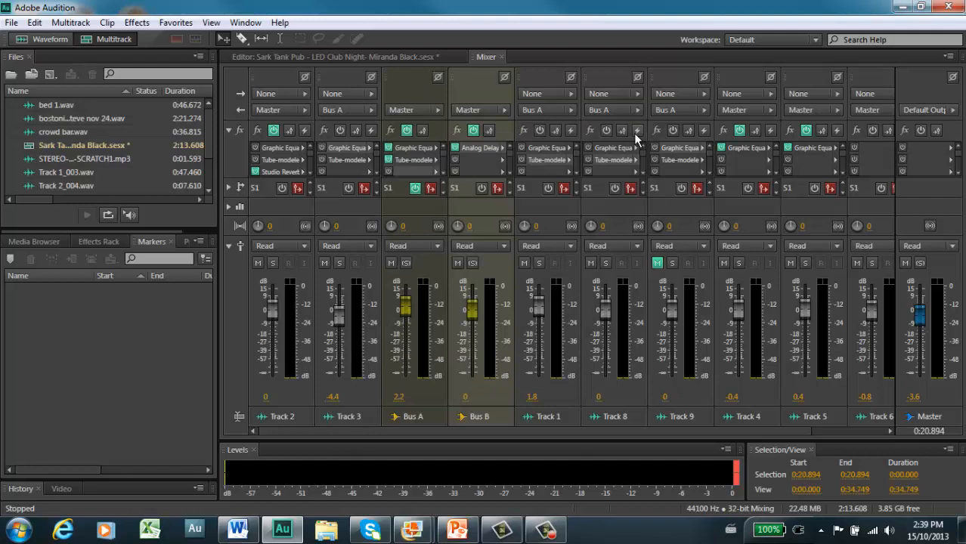
- Add an FFT Filter with the On Hold 400-4k preset in Bus B's second slot and extend its slopes to about 100 Hz and 20 kHz
{"action": "left_click", "coordinate": [502, 159]}
{"action": "mouse_move", "coordinate": [572, 244]}
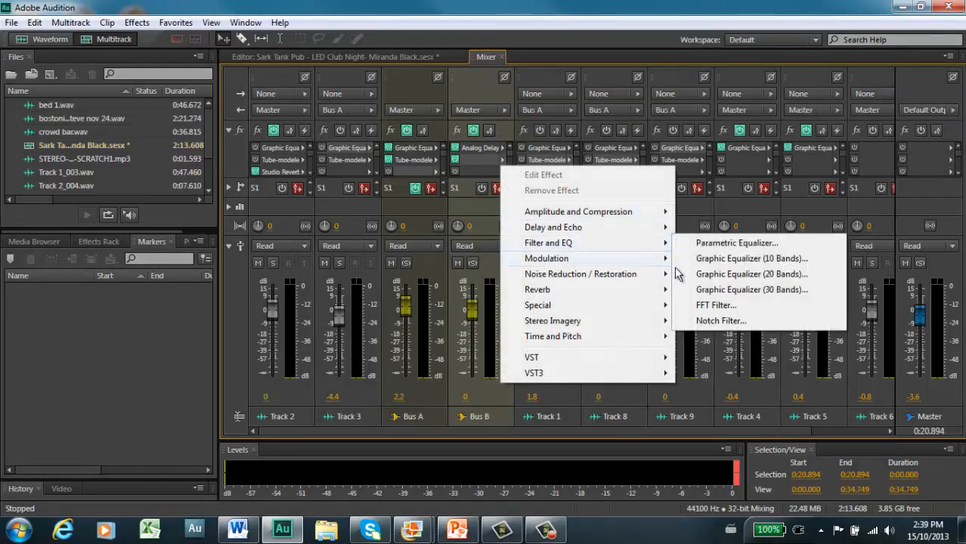
{"action": "left_click", "coordinate": [730, 307]}
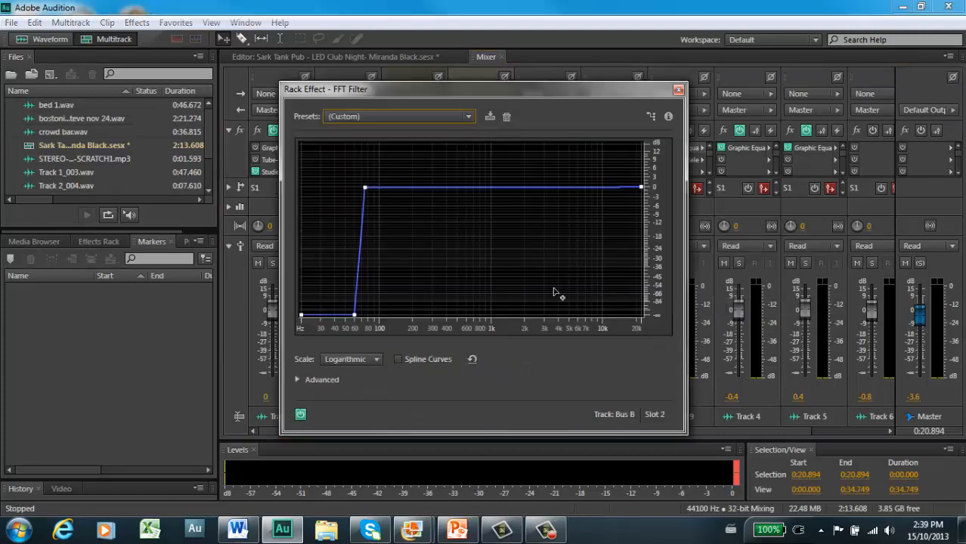
{"action": "left_click", "coordinate": [463, 121]}
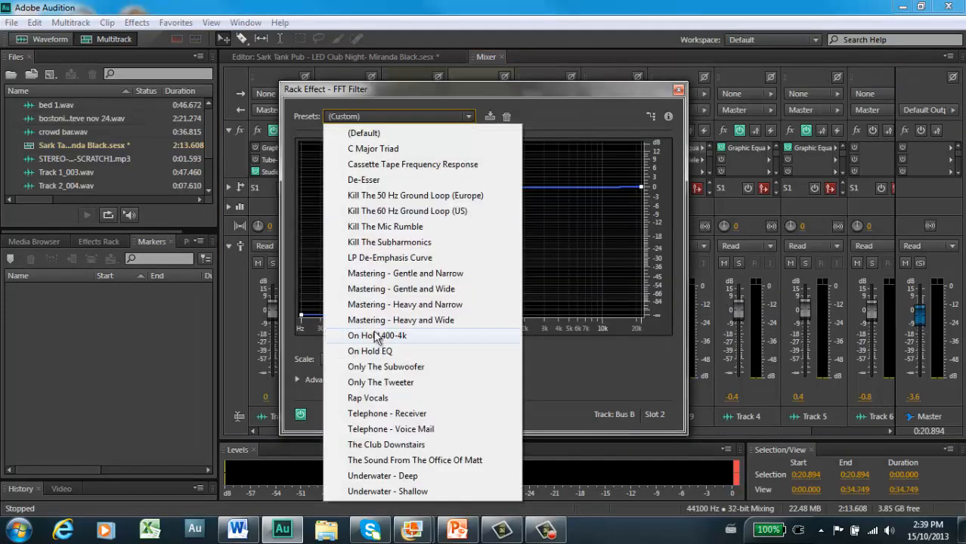
{"action": "left_click", "coordinate": [412, 335]}
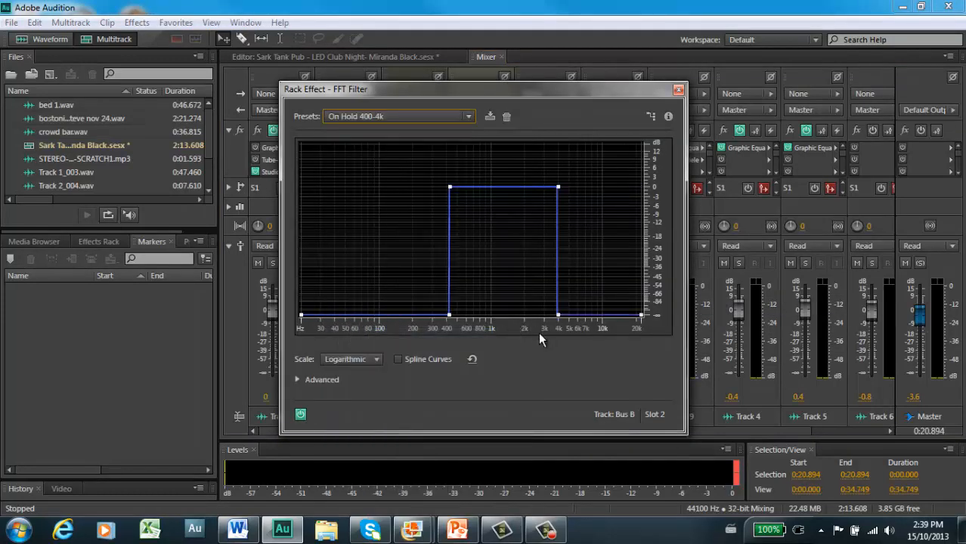
{"action": "left_click_drag", "start_coordinate": [559, 315], "coordinate": [641, 315]}
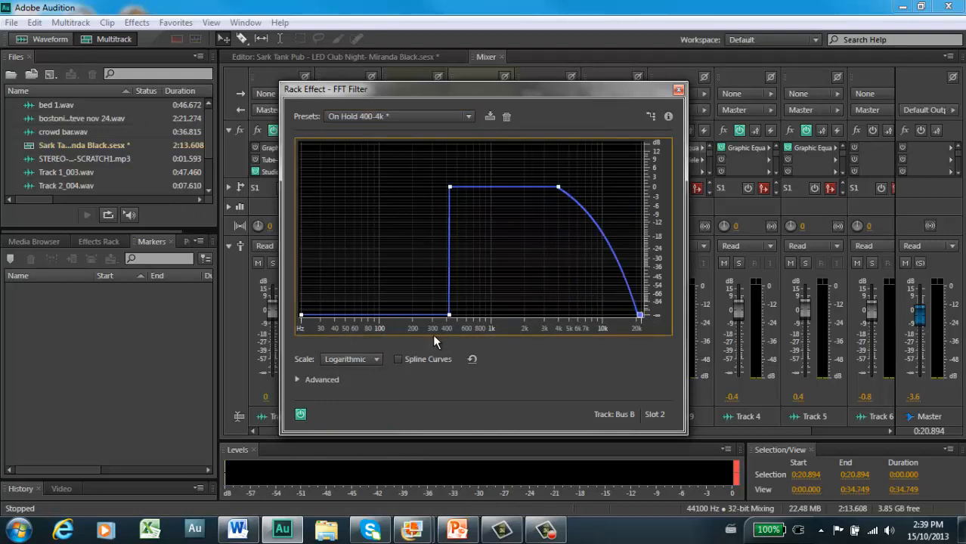
{"action": "left_click_drag", "start_coordinate": [450, 316], "coordinate": [380, 344]}
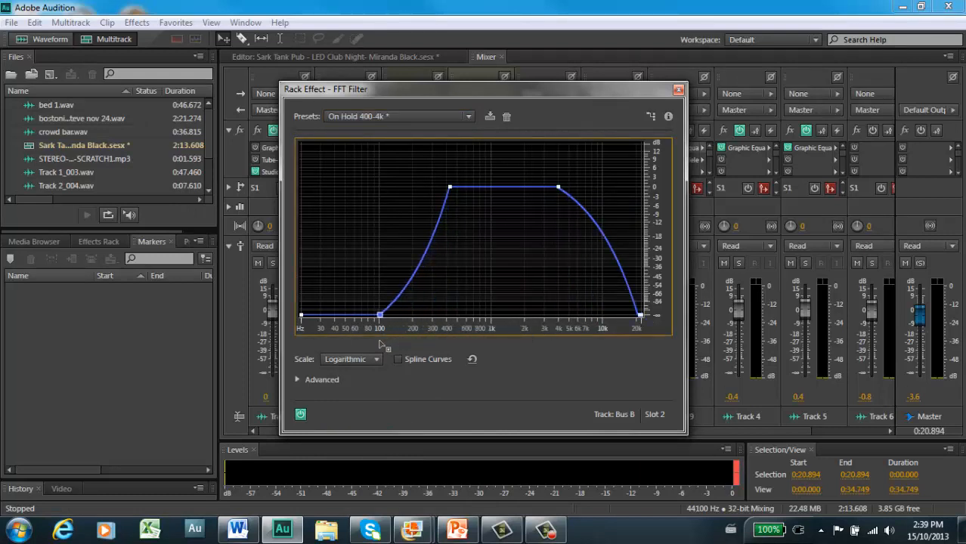
- Close the FFT Filter settings and solo Bus B and Bus A in the mixer
{"action": "left_click", "coordinate": [678, 91]}
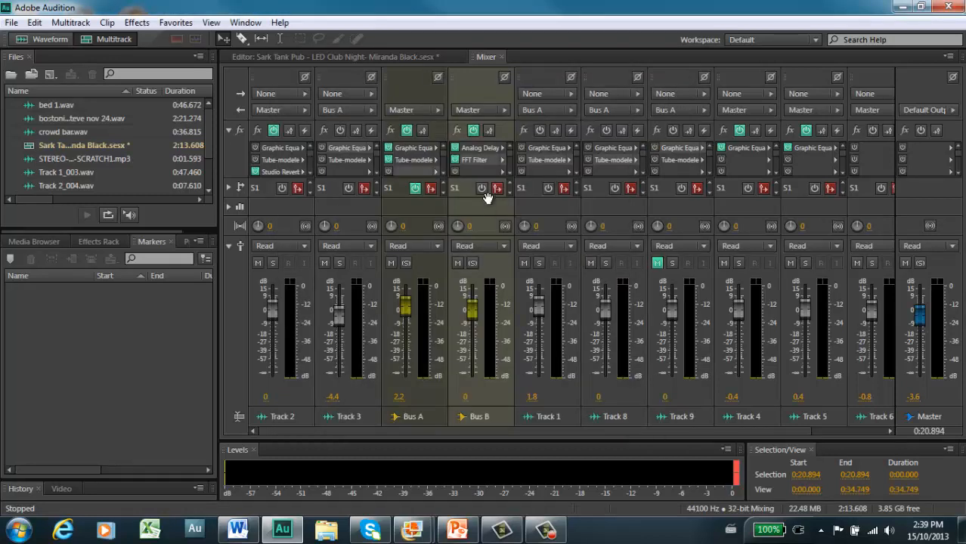
{"action": "left_click", "coordinate": [472, 264]}
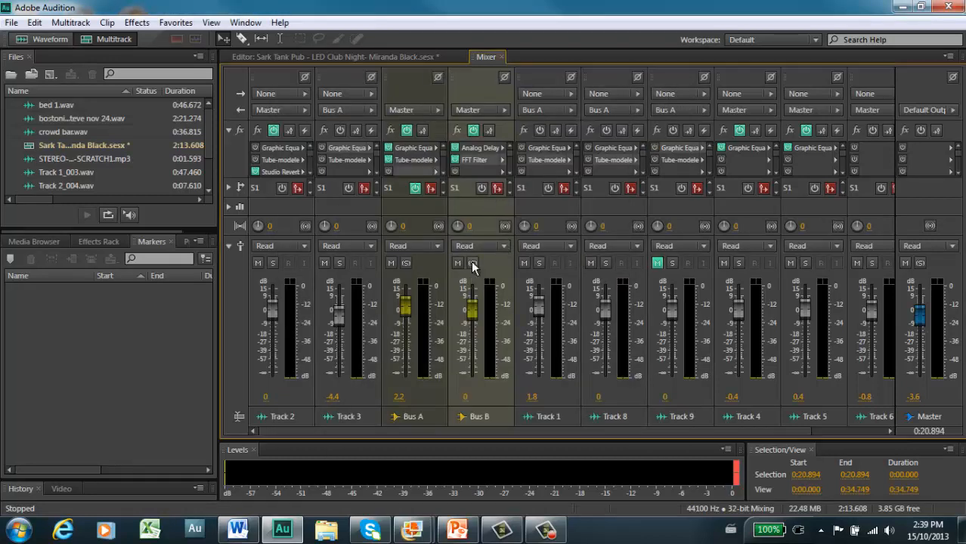
{"action": "left_click", "coordinate": [408, 263]}
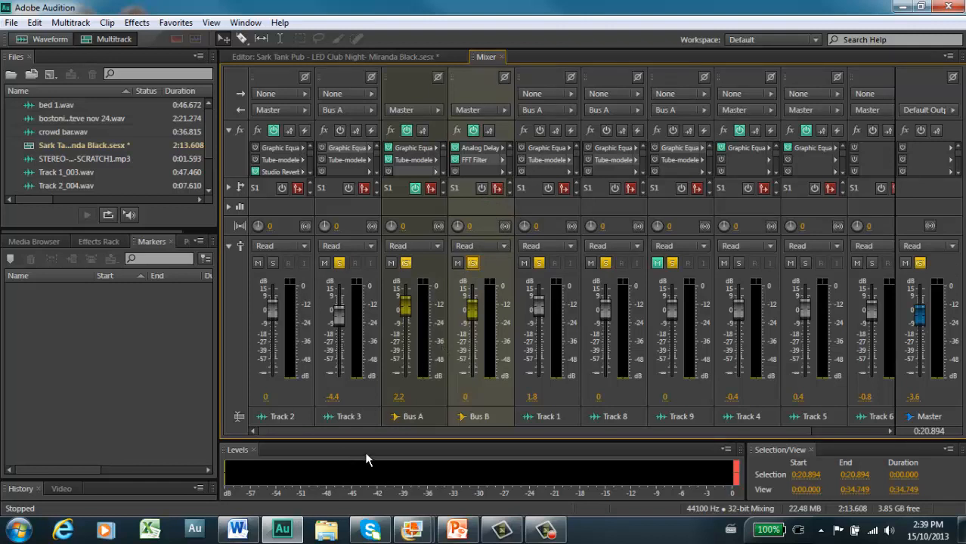
- Play the soloed buses, set Bus B's volume to about 0.4 dB during playback, and stop in the multitrack editor
{"action": "key", "text": "space"}
{"action": "mouse_move", "coordinate": [471, 311]}
{"action": "left_mouse_down"}
{"action": "mouse_move", "coordinate": [474, 366]}
{"action": "mouse_move", "coordinate": [471, 311]}
{"action": "left_mouse_up"}
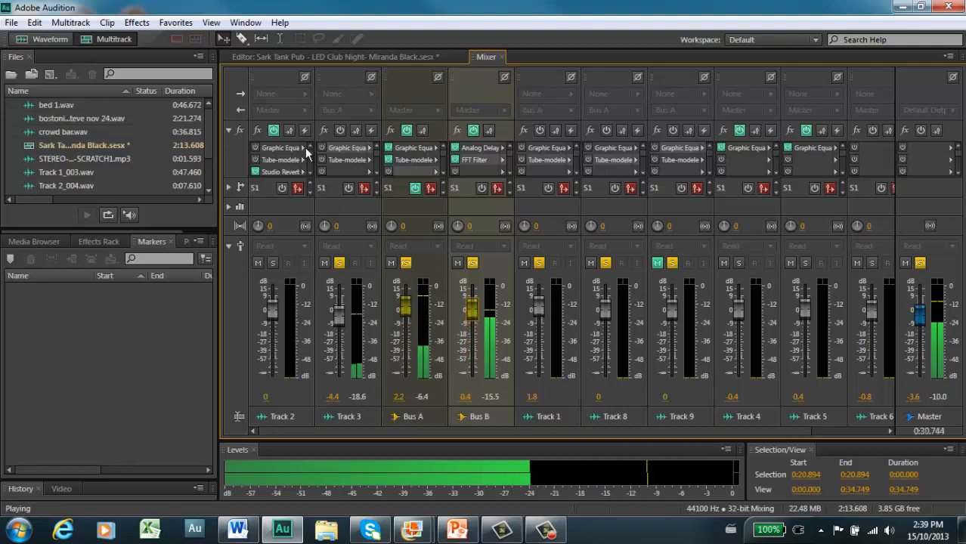
{"action": "left_click", "coordinate": [366, 57]}
{"action": "key", "text": "space"}
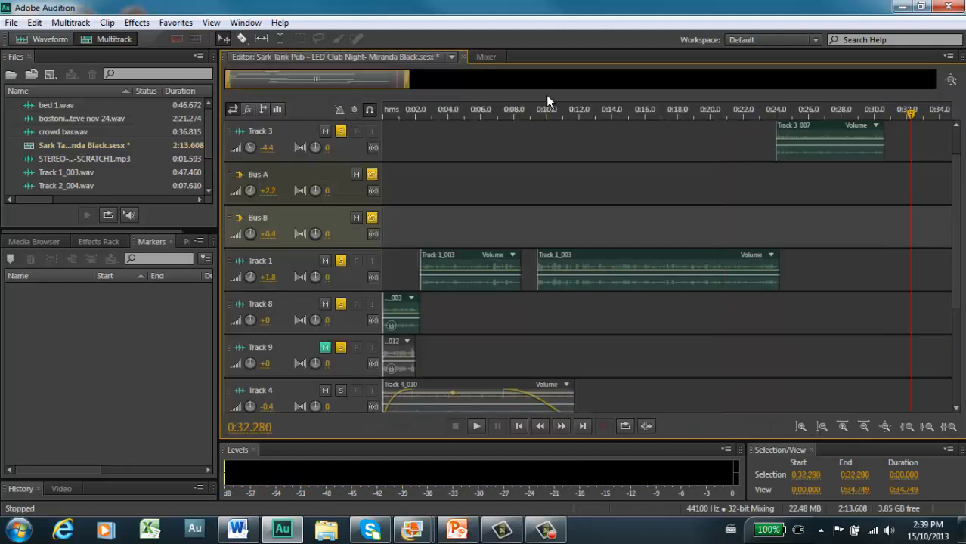
- Play the soloed mix from the session start, lower Bus B's volume to about -4.9 dB, and stop playback
{"action": "key", "text": "Home"}
{"action": "scroll", "coordinate": [957, 242], "scroll_direction": "up", "scroll_amount": 2}
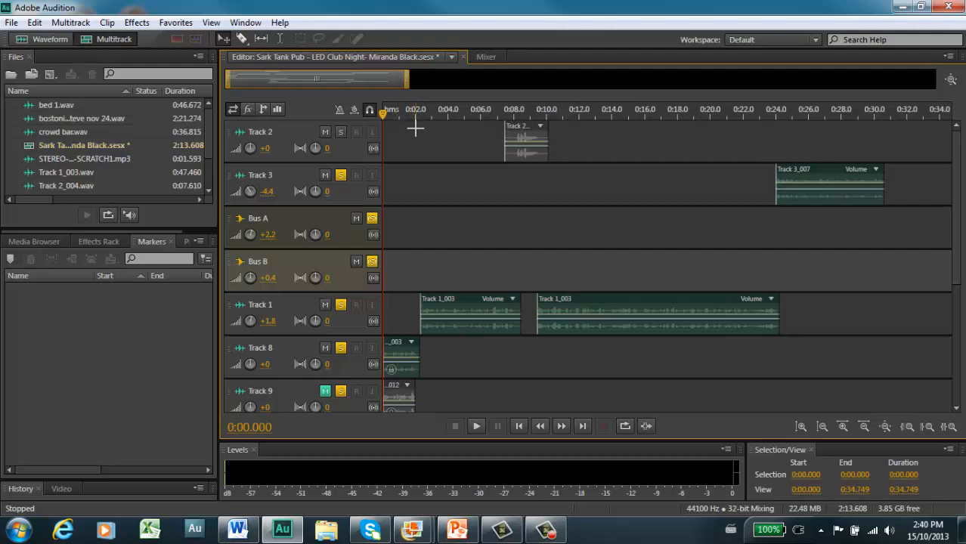
{"action": "left_click", "coordinate": [484, 58]}
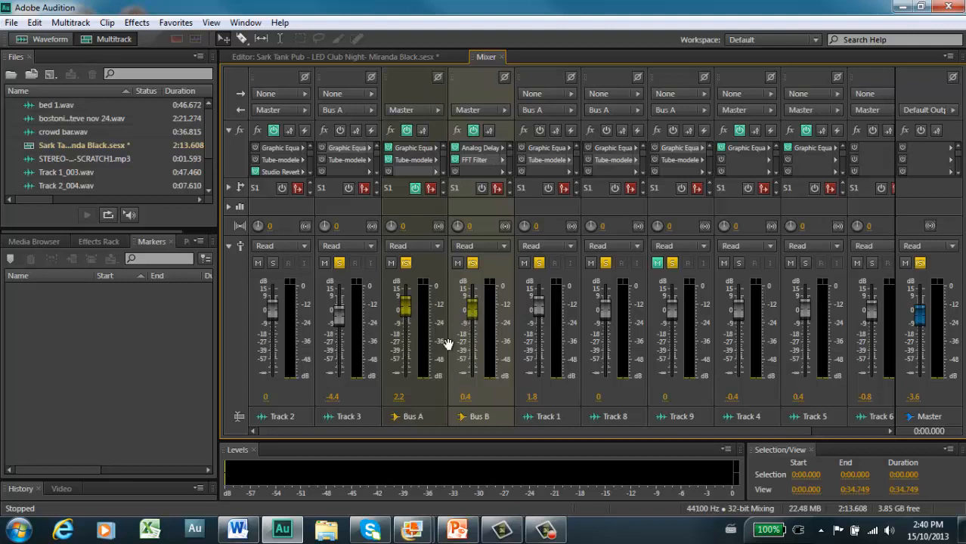
{"action": "key", "text": "space"}
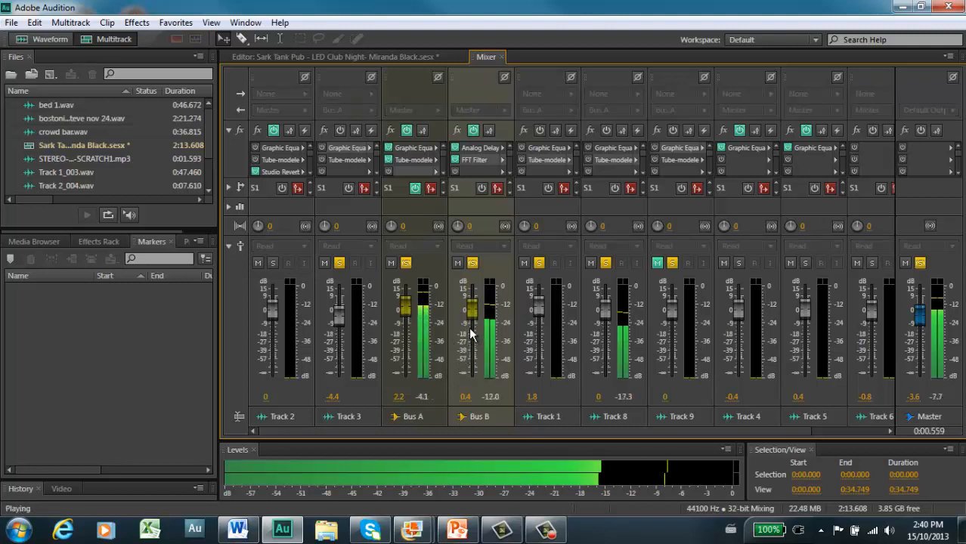
{"action": "mouse_move", "coordinate": [473, 316]}
{"action": "left_mouse_down"}
{"action": "mouse_move", "coordinate": [474, 376]}
{"action": "mouse_move", "coordinate": [468, 309]}
{"action": "mouse_move", "coordinate": [471, 336]}
{"action": "mouse_move", "coordinate": [471, 325]}
{"action": "left_mouse_up"}
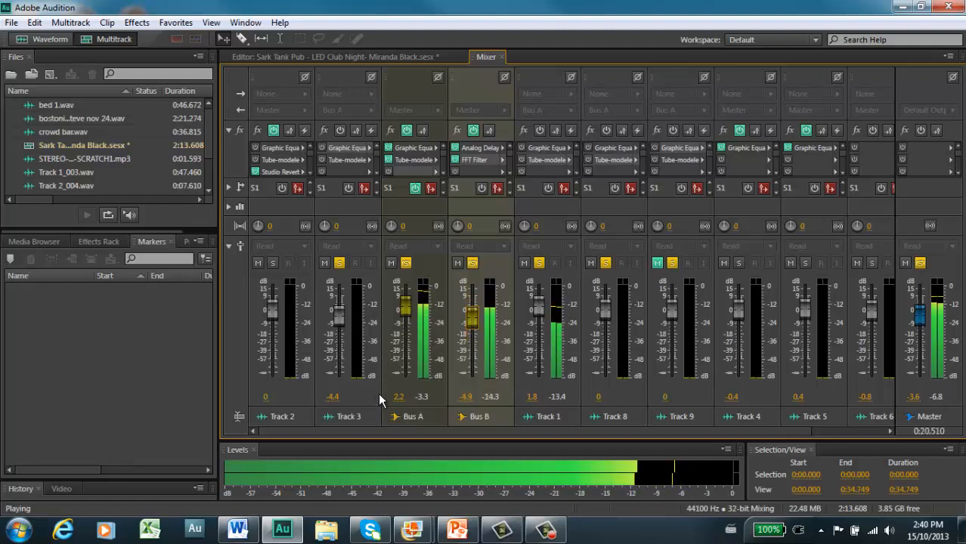
{"action": "key", "text": "space"}
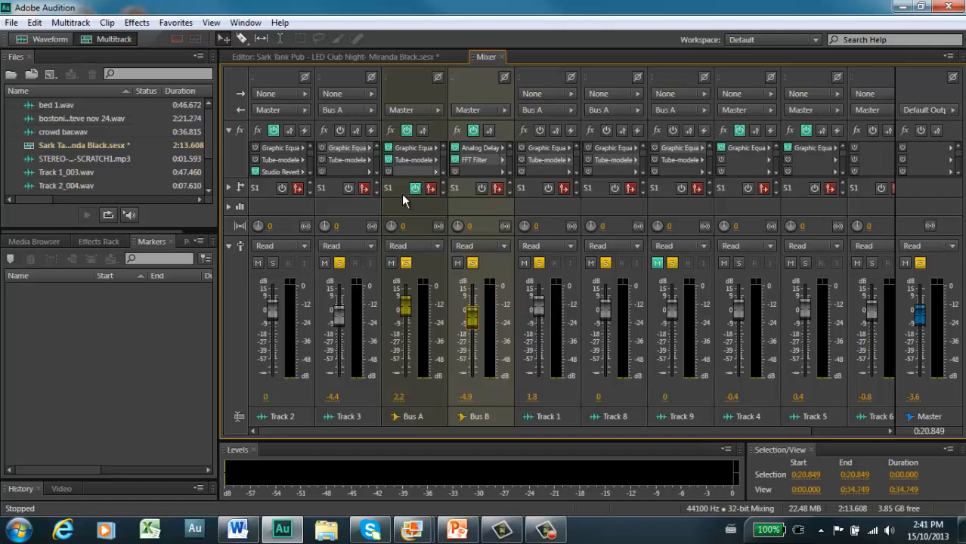
- Review Bus A's send routing in the mixer and the Analog Delay and FFT Filter settings on Bus B
{"action": "left_click", "coordinate": [229, 130]}
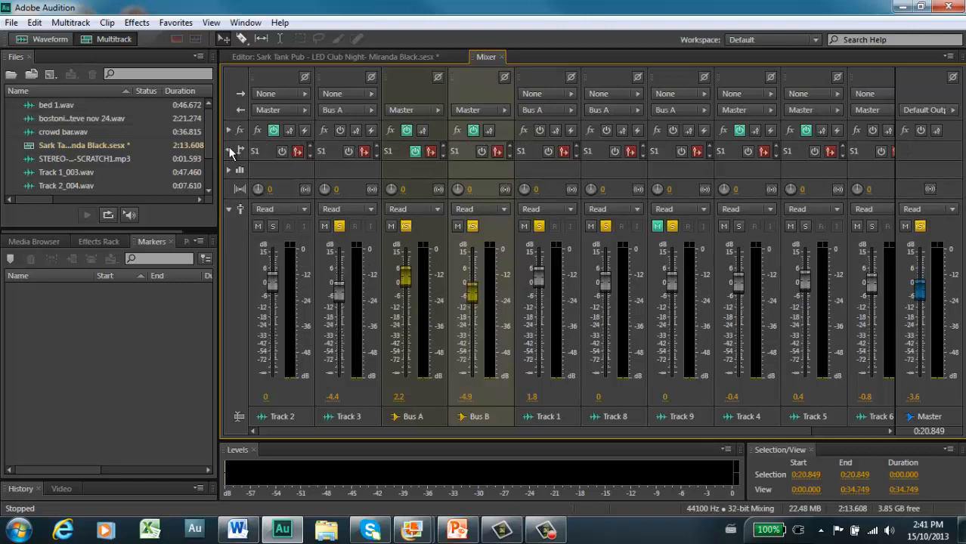
{"action": "left_click", "coordinate": [229, 150]}
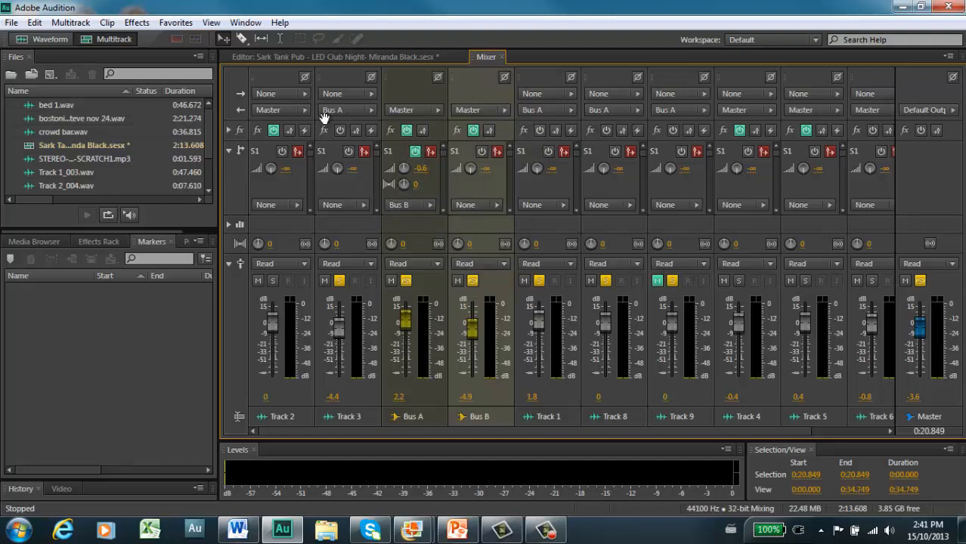
{"action": "left_click", "coordinate": [230, 130]}
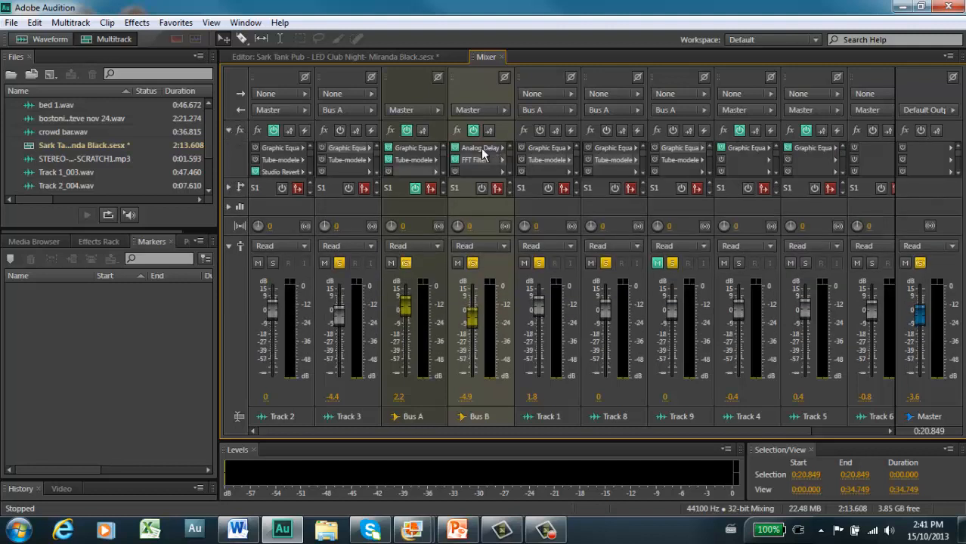
{"action": "double_click", "coordinate": [489, 149]}
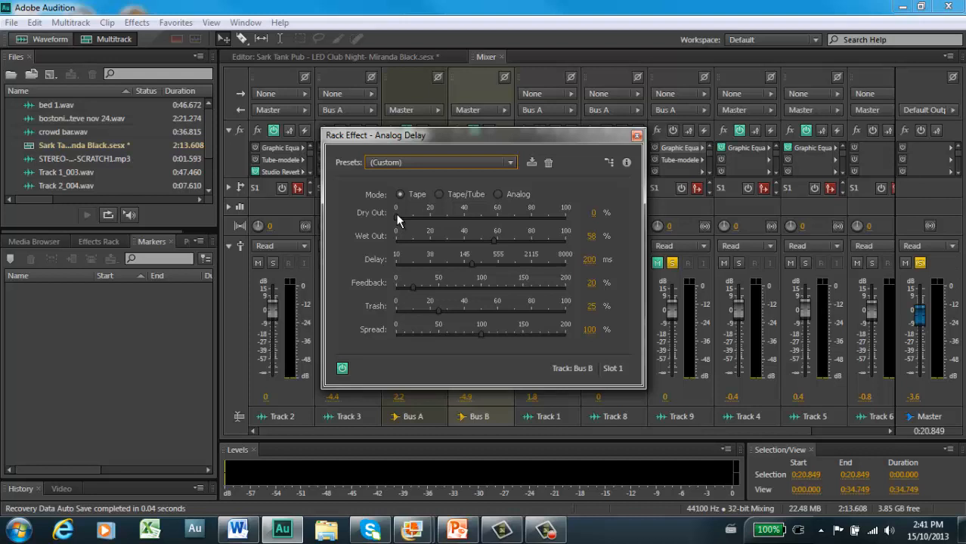
{"action": "left_click", "coordinate": [636, 137]}
{"action": "double_click", "coordinate": [480, 160]}
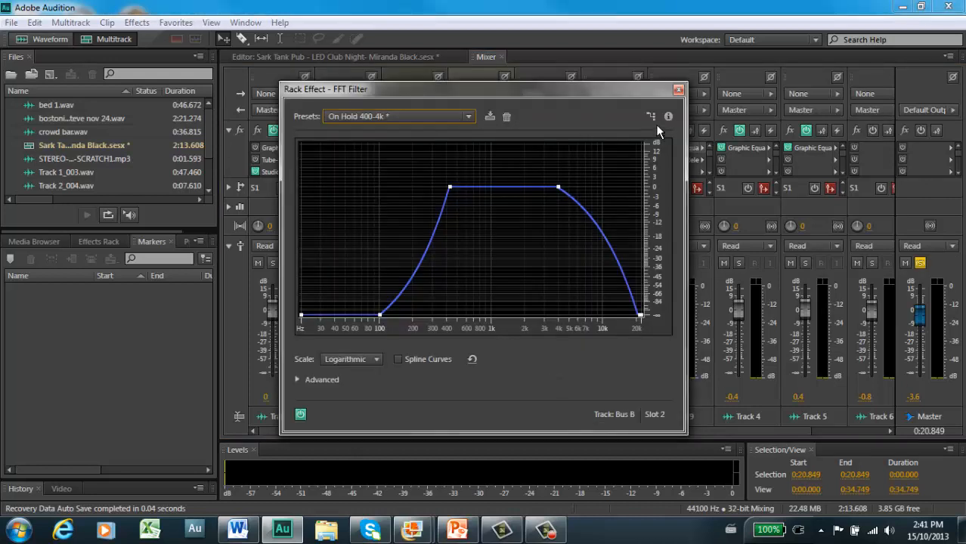
{"action": "left_click", "coordinate": [677, 90]}
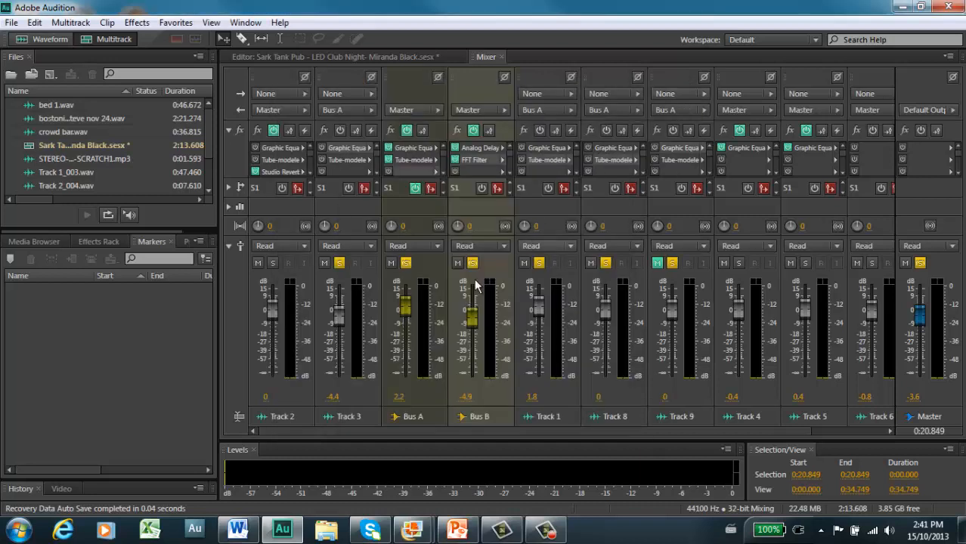
- Adjust Bus B's volume during playback to about -0.4 dB, stop, and return to the mixer after checking the session's clips
{"action": "mouse_move", "coordinate": [475, 320]}
{"action": "left_mouse_down"}
{"action": "mouse_move", "coordinate": [480, 338]}
{"action": "mouse_move", "coordinate": [487, 318]}
{"action": "left_mouse_up"}
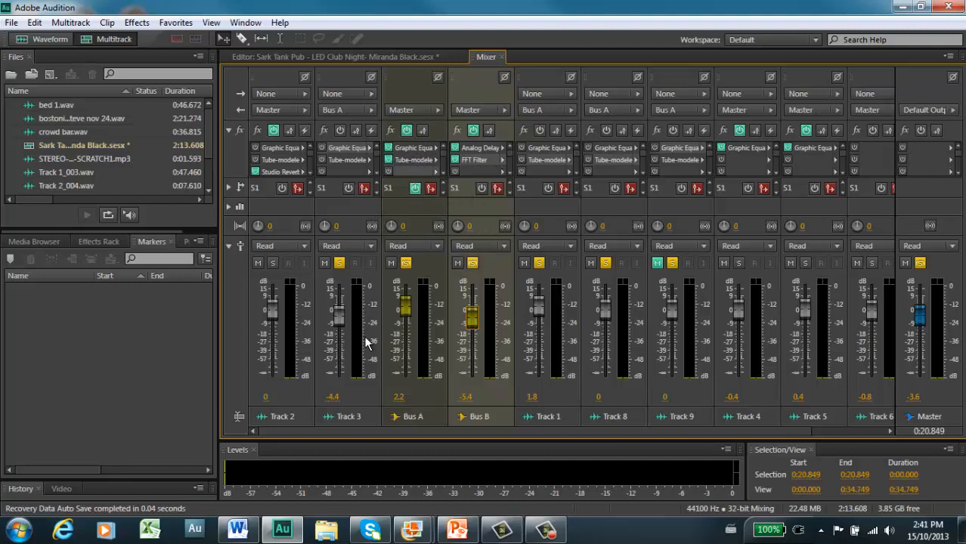
{"action": "key", "text": "space"}
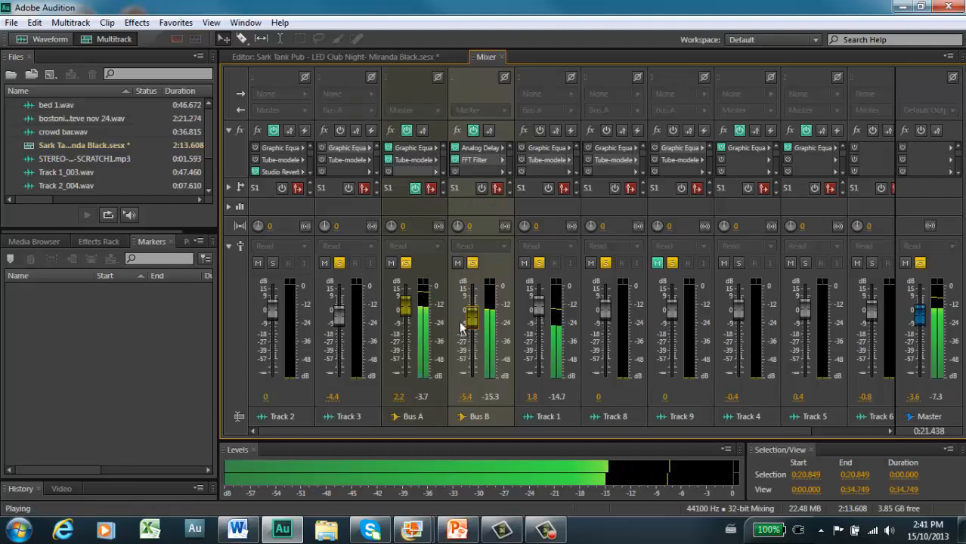
{"action": "mouse_move", "coordinate": [472, 314]}
{"action": "left_mouse_down"}
{"action": "mouse_move", "coordinate": [470, 342]}
{"action": "mouse_move", "coordinate": [470, 306]}
{"action": "mouse_move", "coordinate": [471, 348]}
{"action": "mouse_move", "coordinate": [470, 309]}
{"action": "left_mouse_up"}
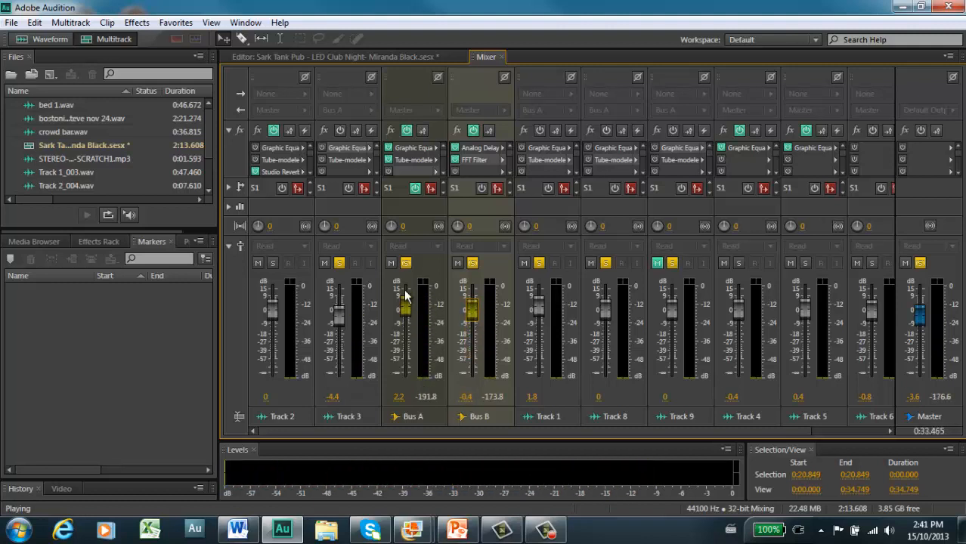
{"action": "left_click", "coordinate": [374, 56]}
{"action": "key", "text": "space"}
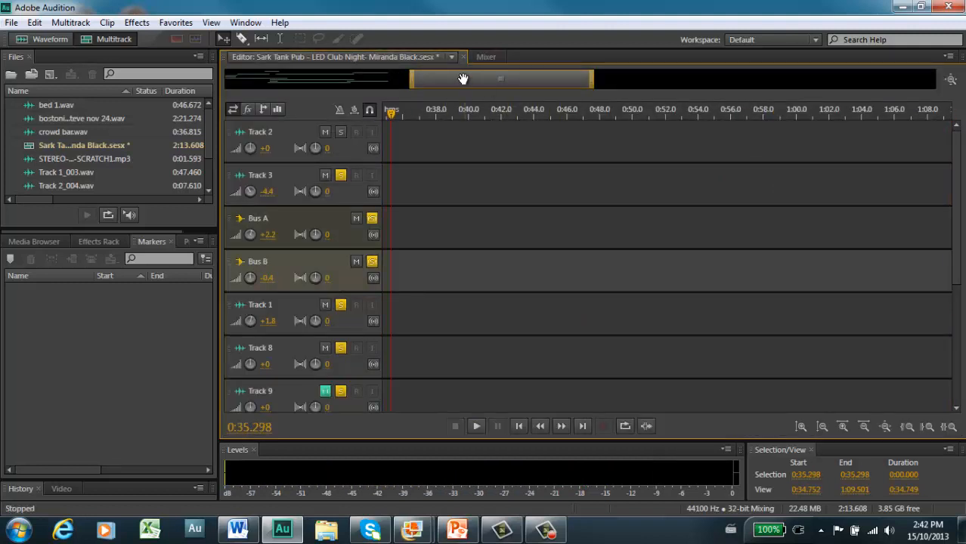
{"action": "left_click_drag", "start_coordinate": [464, 80], "coordinate": [208, 104]}
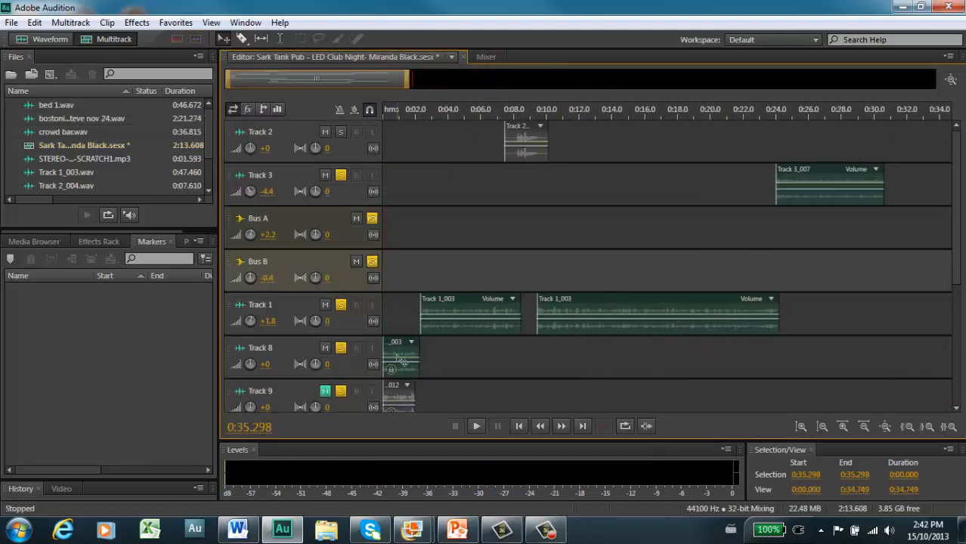
{"action": "left_click", "coordinate": [484, 56]}
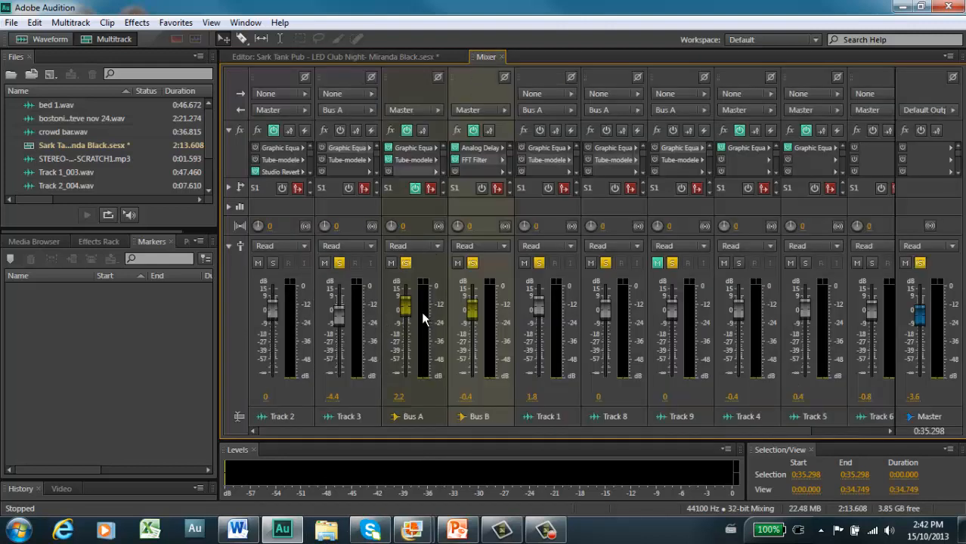